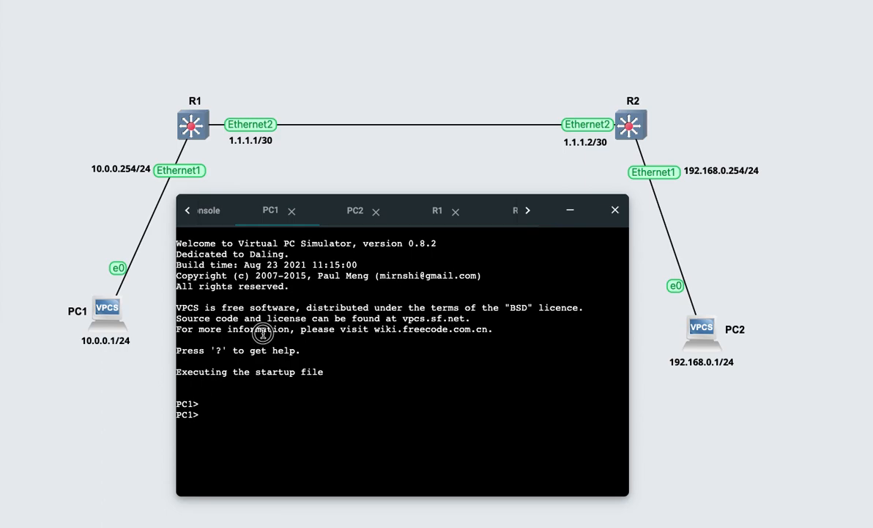
# - Assign PC1 the IP address 10.0.0.1/24 with gateway 10.0.0.254
pyautogui.write('ip ')
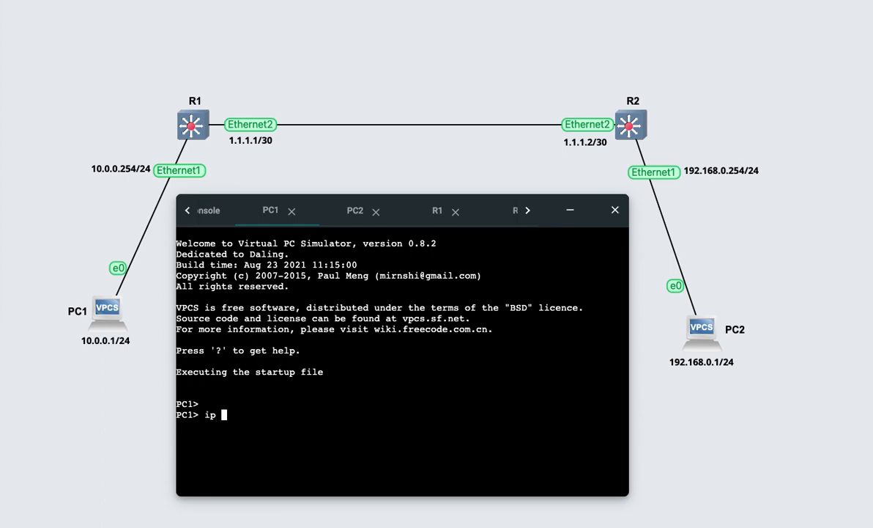
pyautogui.write('10.0.0.1/24 10.0.0')
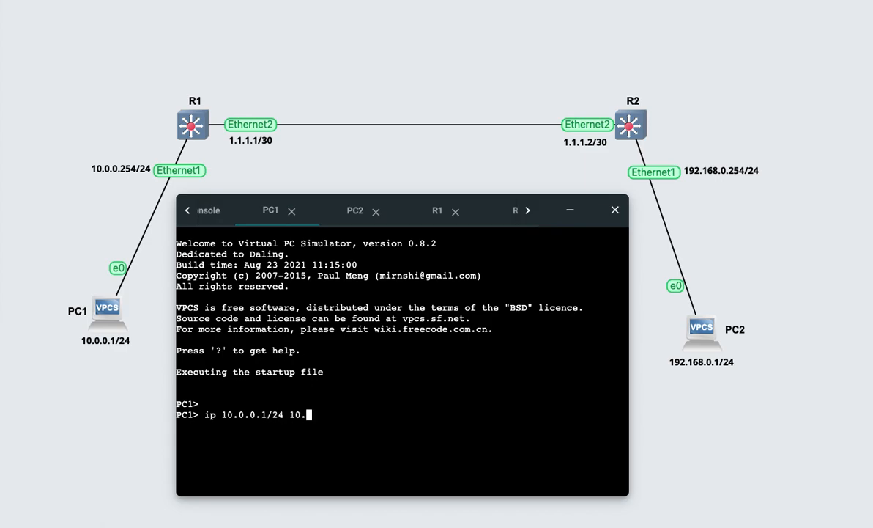
pyautogui.write('.254')
pyautogui.press('Return')
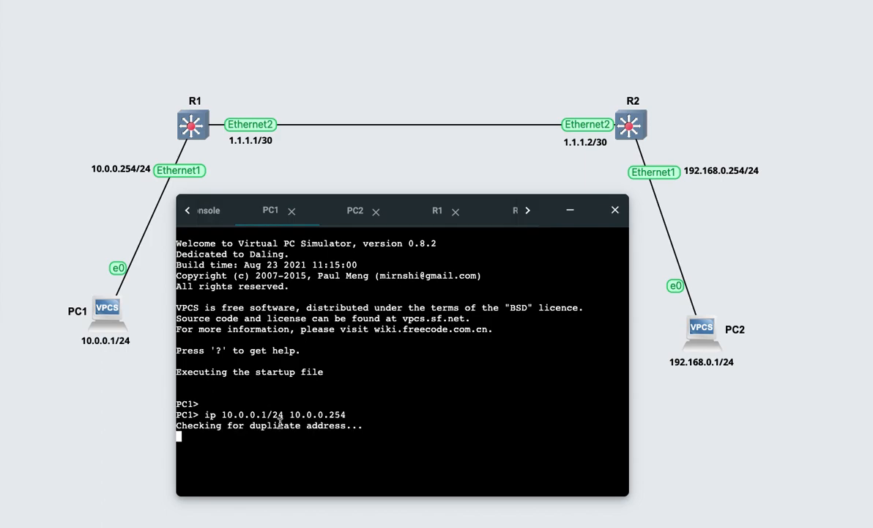
# - Display PC1's IP settings and check its address, mask and gateway
pyautogui.write('show i p')
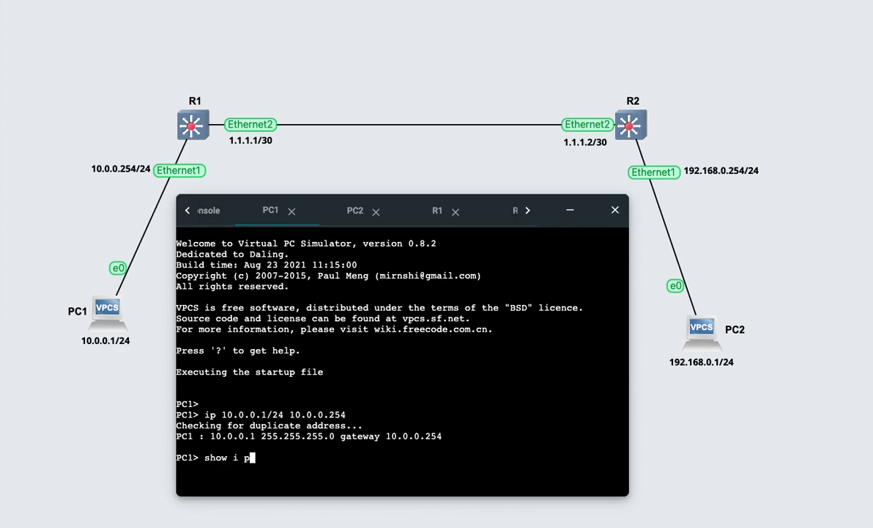
pyautogui.press('Return')
pyautogui.write('shoow ip')
pyautogui.press('Return')
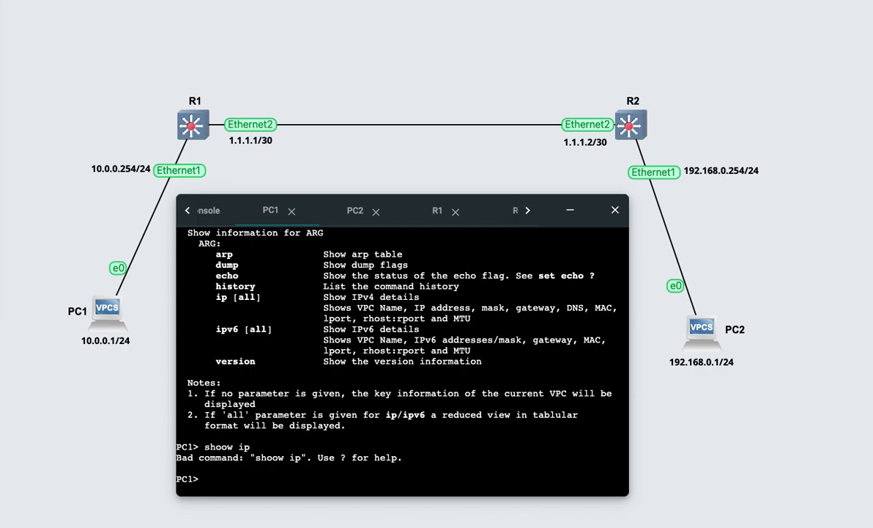
pyautogui.write('show ip')
pyautogui.press('Return')
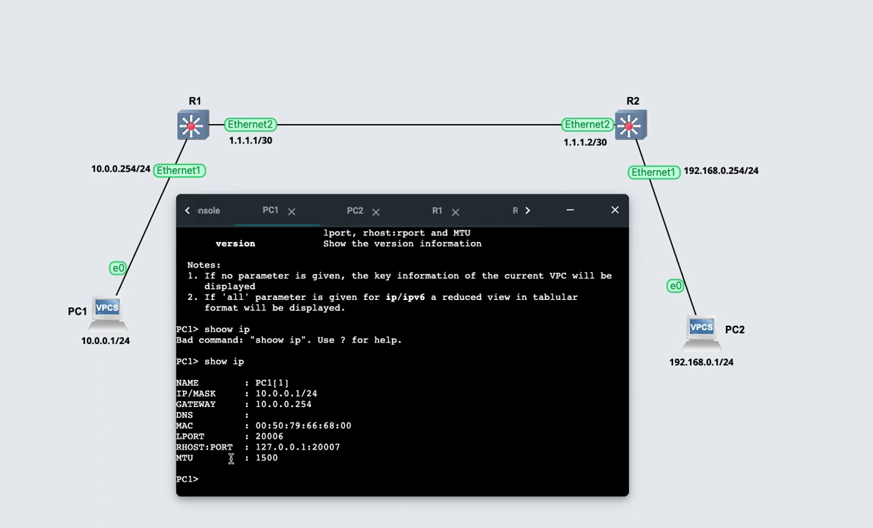
pyautogui.moveTo(255, 393); pyautogui.dragTo(325, 392)
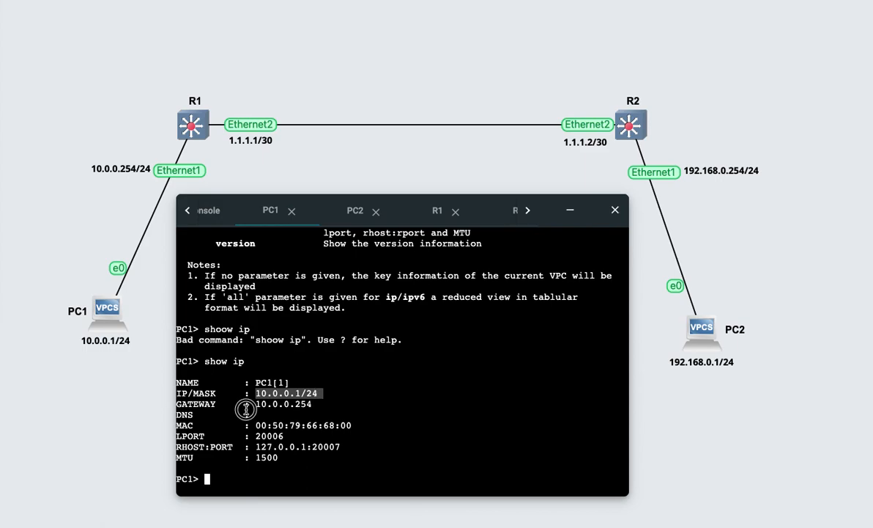
pyautogui.moveTo(245, 407); pyautogui.dragTo(308, 408)
pyautogui.click(281, 425)
# - Save PC1's configuration
pyautogui.write('sasve')
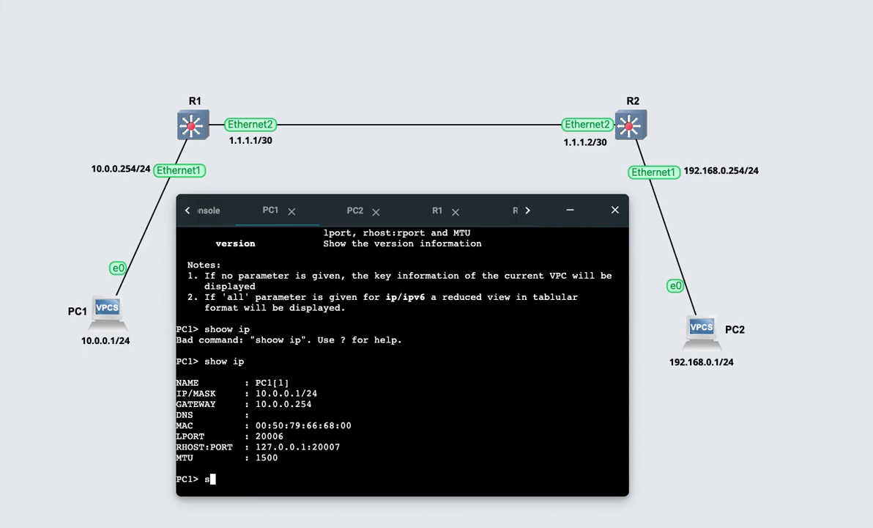
pyautogui.press('BackSpace')
pyautogui.press('BackSpace')
pyautogui.write('ve')
pyautogui.press('Return')
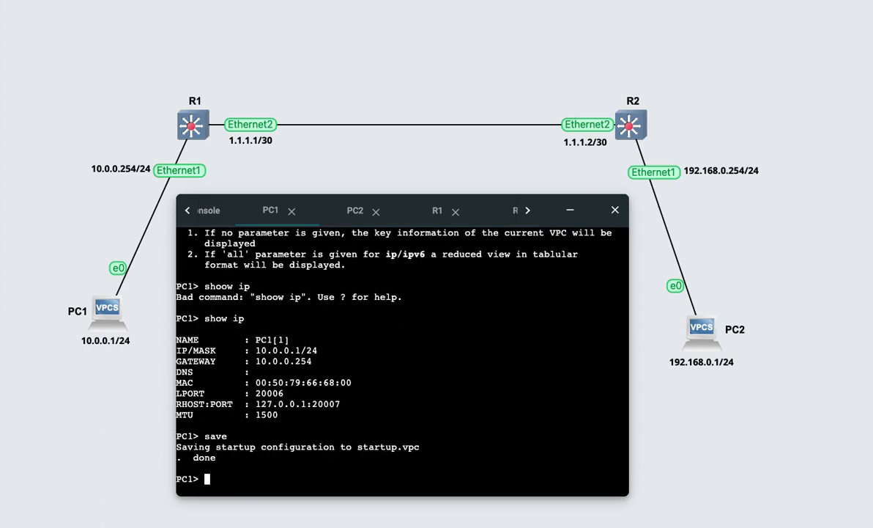
# - On PC2's console, assign the IP address 192.168.0.1/24 with gateway 192.168.0.254 and save the configuration
pyautogui.click(351, 212)
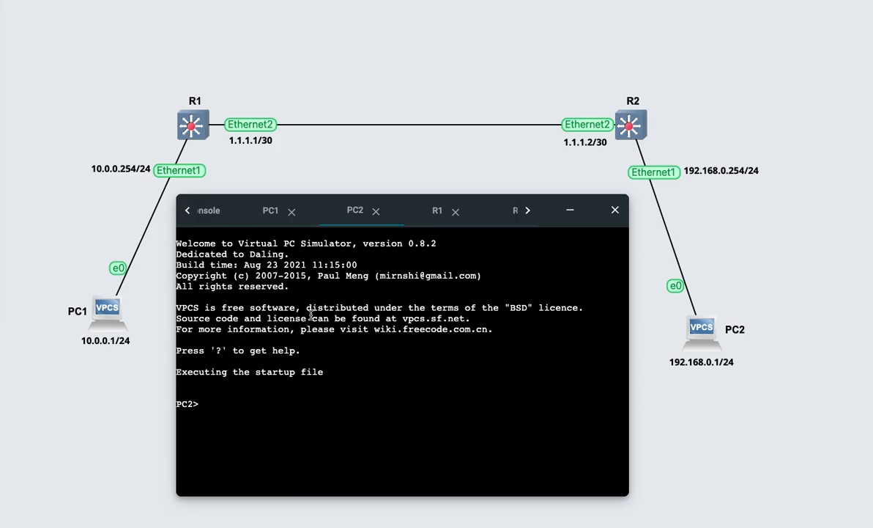
pyautogui.write('ip 192.168.0.1/24')
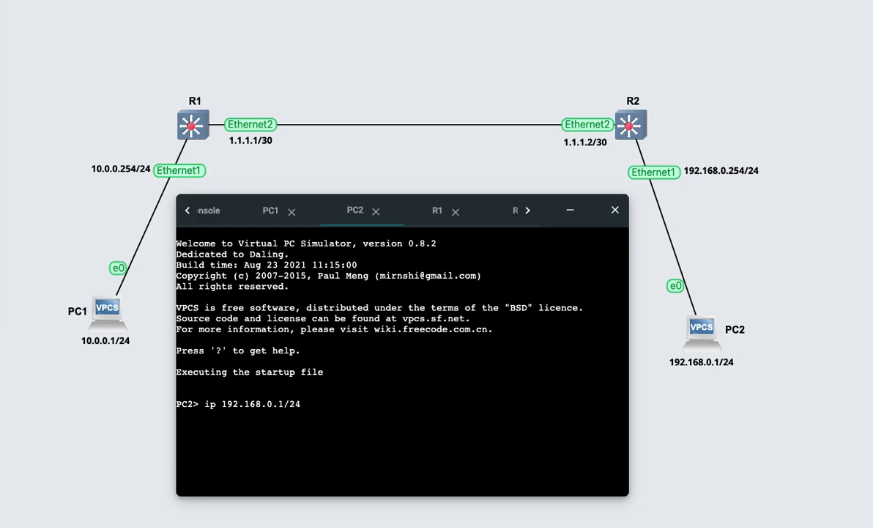
pyautogui.write(' 192.168.0.254')
pyautogui.press('Return')
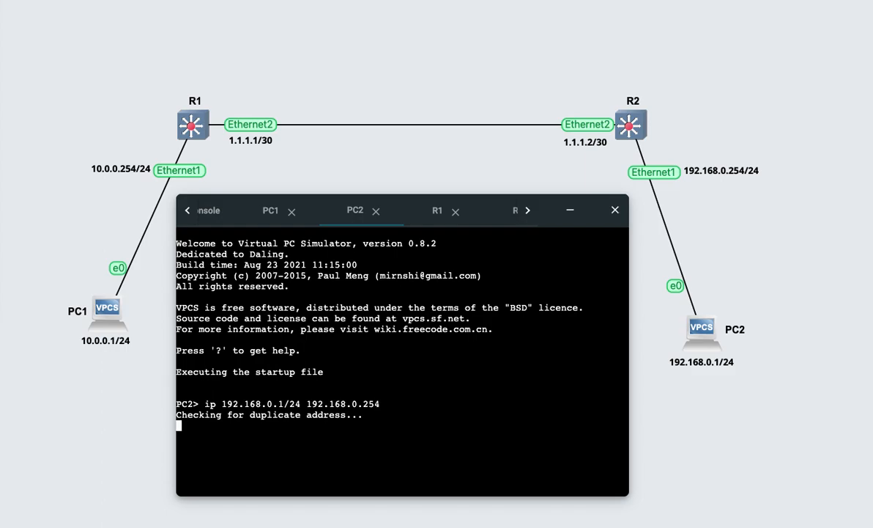
pyautogui.write('save')
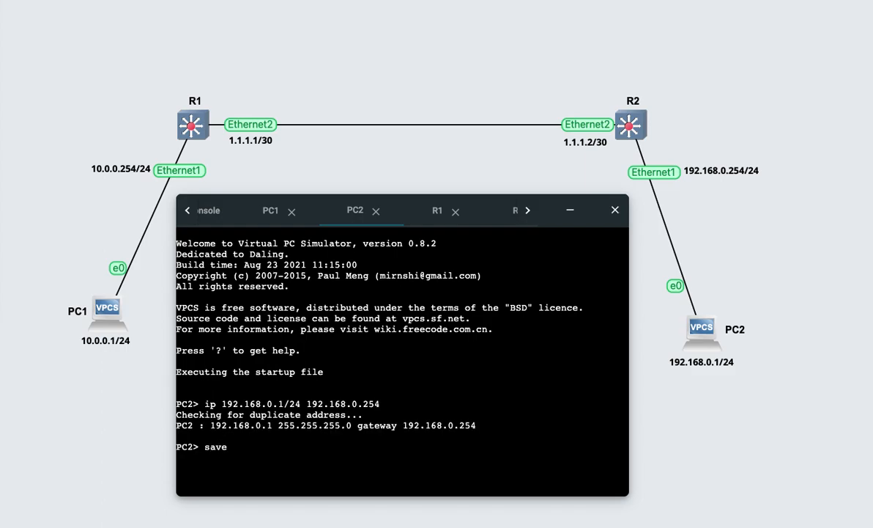
pyautogui.press('Return')
# - Display PC2's IP settings and check its address, mask and gateway
pyautogui.write('show ip')
pyautogui.press('Return')
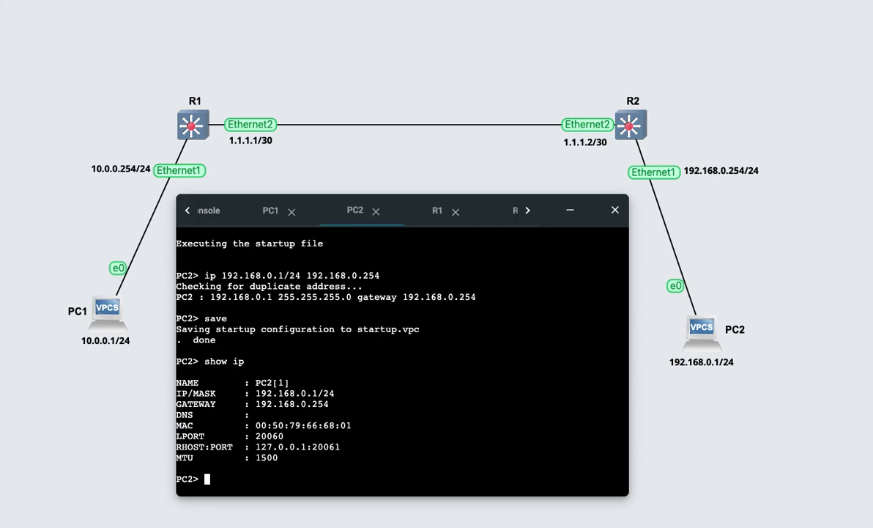
pyautogui.moveTo(261, 392); pyautogui.dragTo(328, 394)
pyautogui.moveTo(261, 404); pyautogui.dragTo(328, 405)
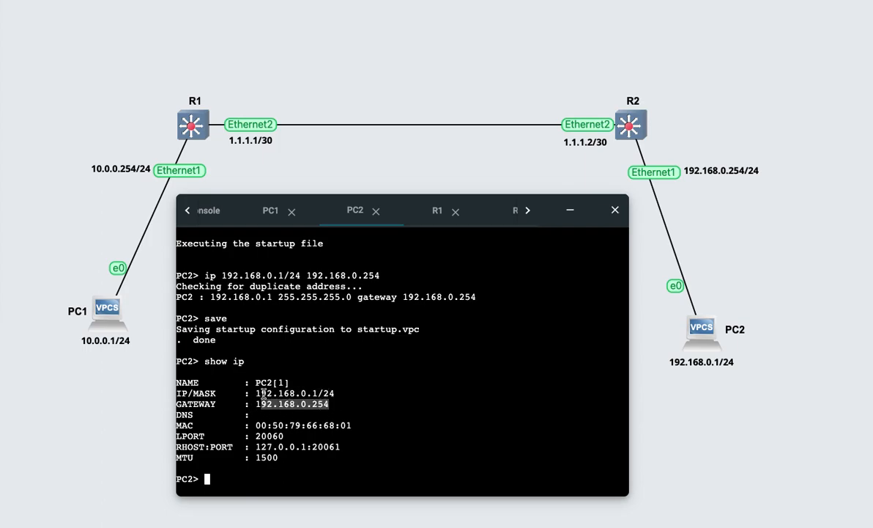
# - Switch to R1's console and enter privileged mode with enable
pyautogui.click(433, 209)
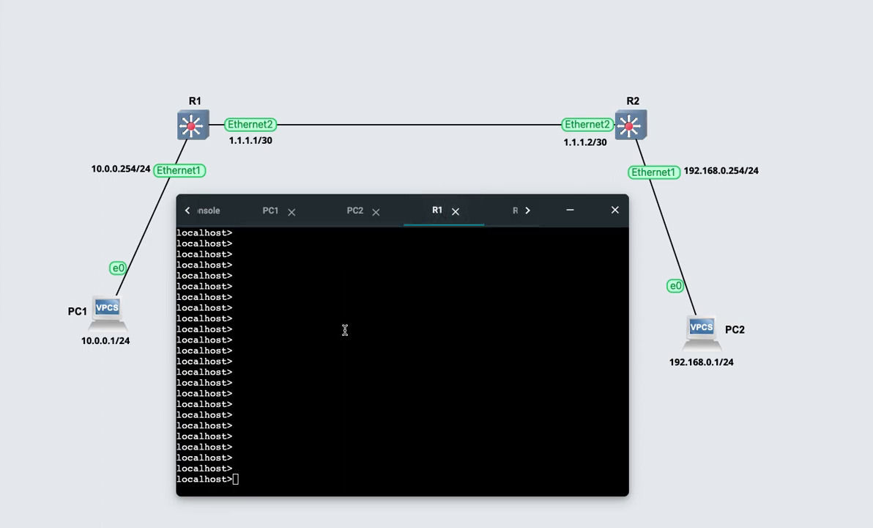
pyautogui.press('Return')
pyautogui.write('enable')
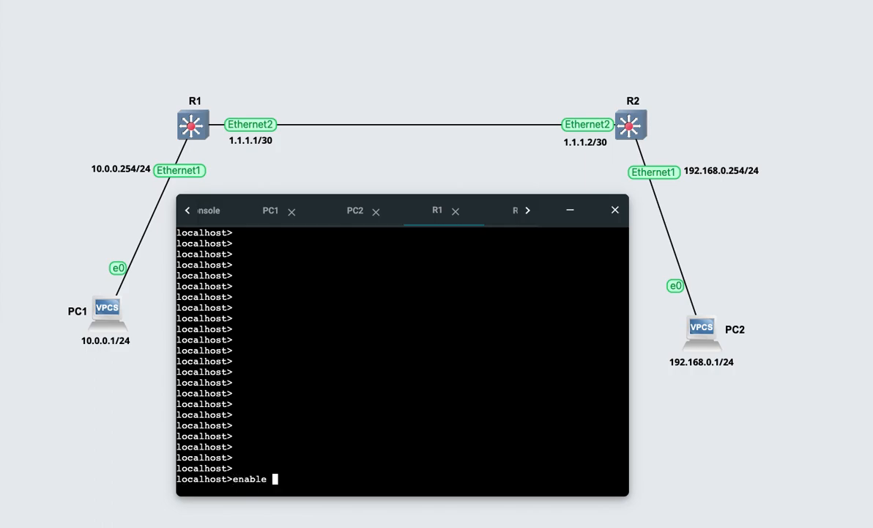
pyautogui.press('Return')
pyautogui.press('Return')
pyautogui.press('Return')
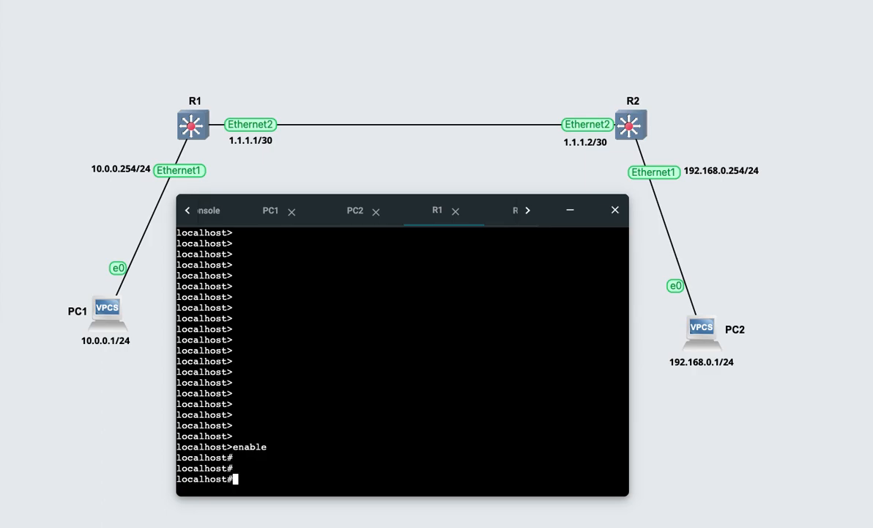
# - Display the brief IP interface summary on R1 with show ip int br
pyautogui.write('show ip int br')
pyautogui.press('Return')
pyautogui.press('Return')
pyautogui.press('Return')
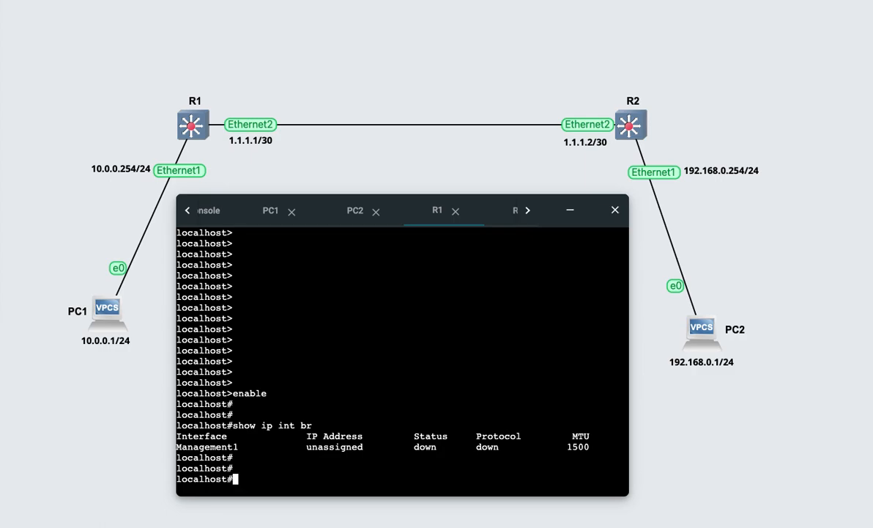
# - Enter global configuration mode on R1 and open interface ethernet 1 for configuration
pyautogui.write('conf t')
pyautogui.press('Return')
pyautogui.press('Return')
pyautogui.press('Return')
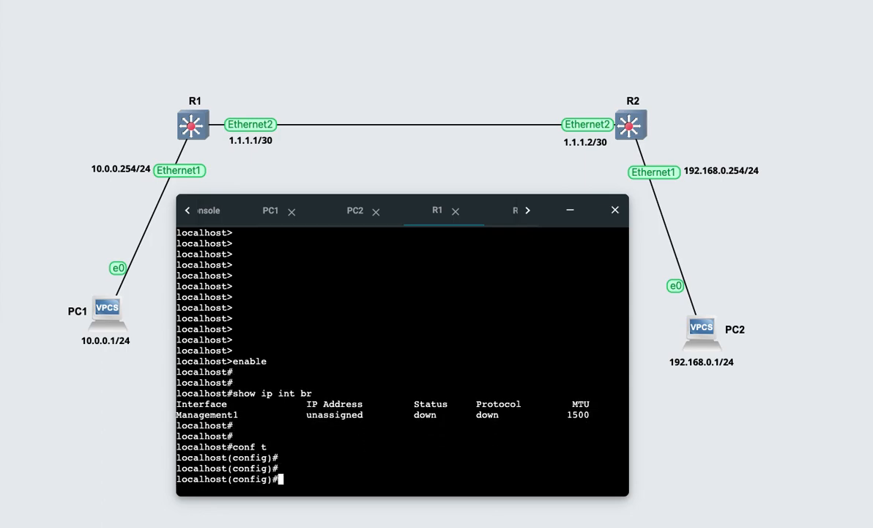
pyautogui.write('interface etth')
pyautogui.press('BackSpace')
pyautogui.press('BackSpace')
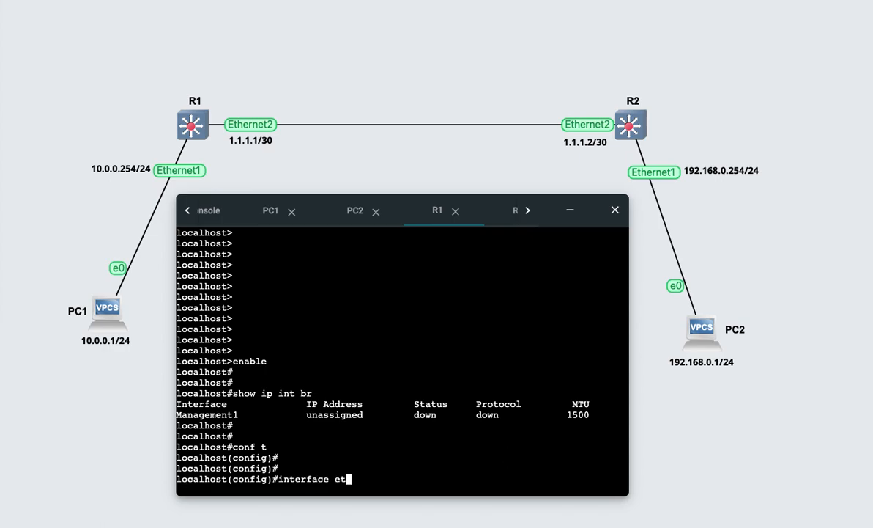
pyautogui.write('h')
pyautogui.press('Tab')
pyautogui.write('1')
pyautogui.press('Return')
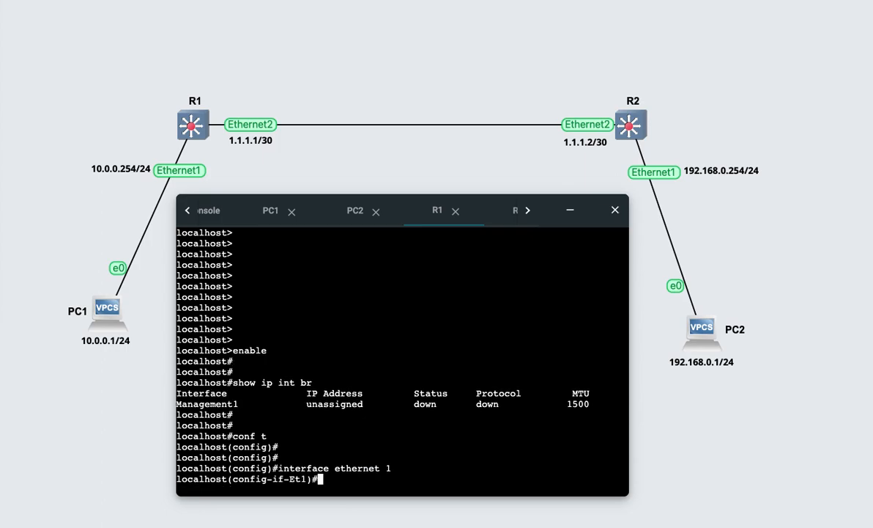
# - Try to assign the IP address 10.0.0.254/24 to R1's Ethernet1 interface
pyautogui.write('10.0.0.254/24')
pyautogui.press('Left')
pyautogui.press('Left')
pyautogui.press('Left')
pyautogui.press('Left')
pyautogui.press('Left')
pyautogui.press('Left')
pyautogui.press('Left')
pyautogui.press('Left')
pyautogui.press('Left')
pyautogui.press('Left')
pyautogui.press('Left')
pyautogui.press('Left')
pyautogui.press('Left')
pyautogui.write('ip address')
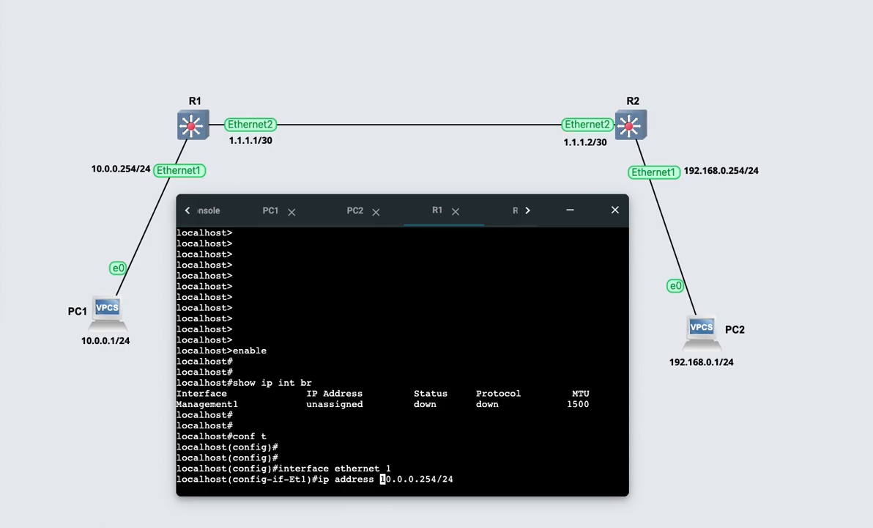
pyautogui.press('Return')
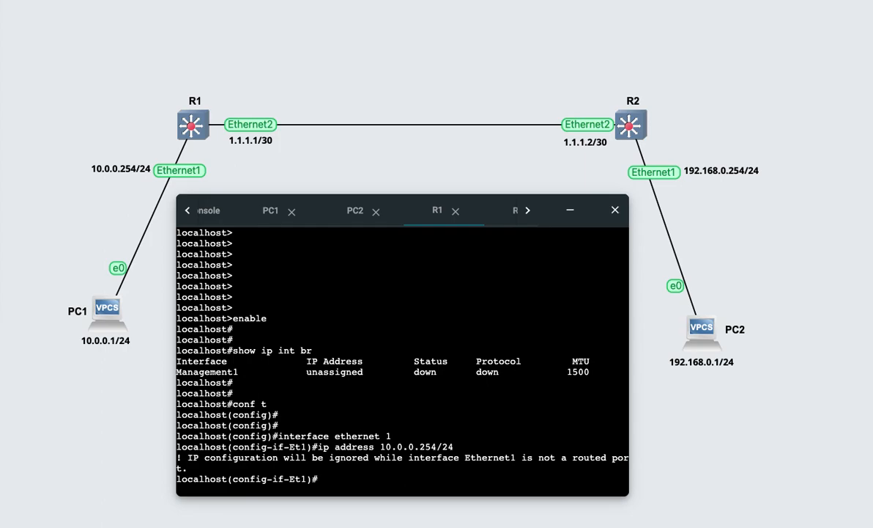
# - Make R1's Ethernet1 a routed port with no switchport, assign it 10.0.0.254/24, and exit the interface configuration
pyautogui.write('no switchport')
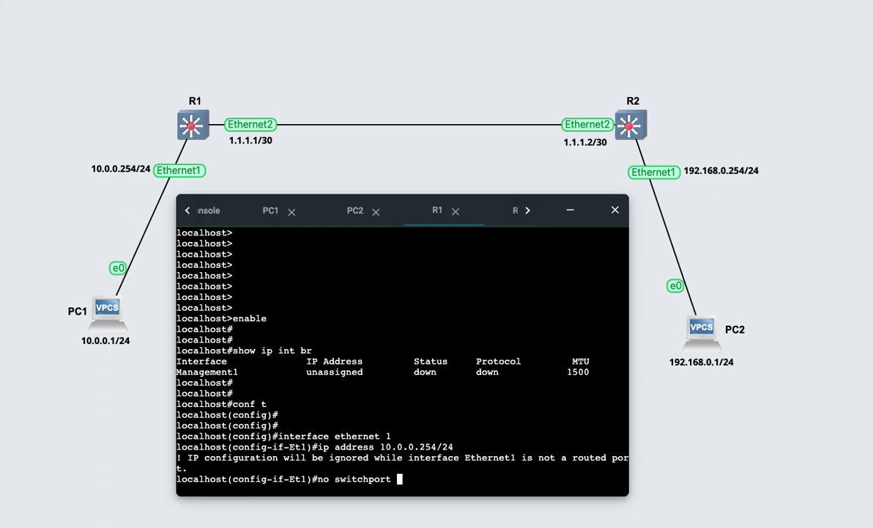
pyautogui.press('Return')
pyautogui.press('Up')
pyautogui.press('Up')
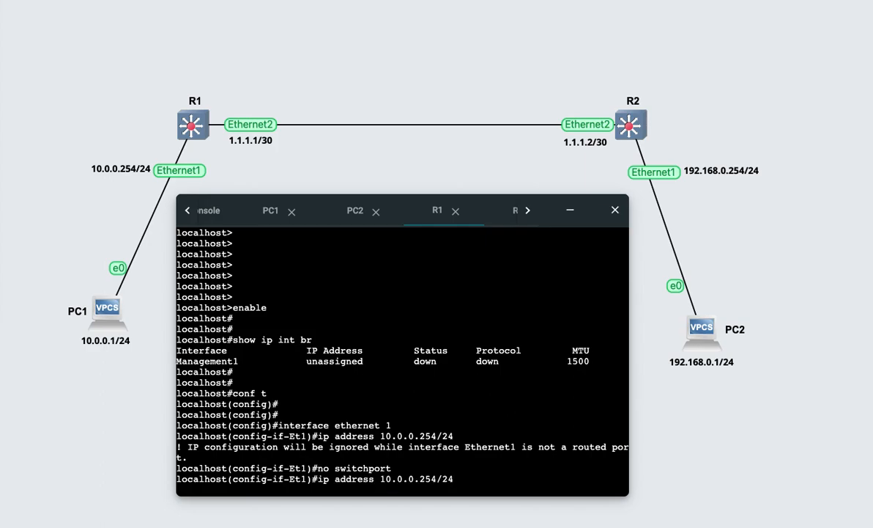
pyautogui.press('Return')
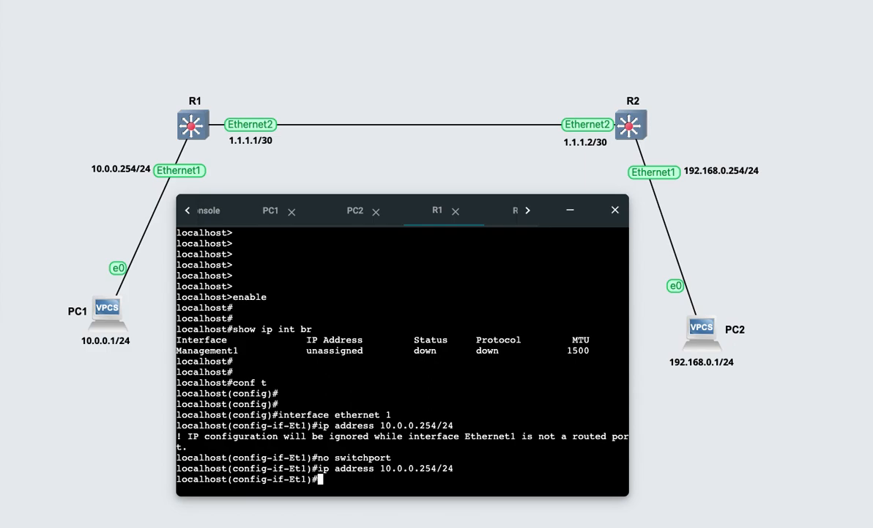
pyautogui.write('exit')
pyautogui.press('Return')
pyautogui.press('Return')
pyautogui.press('Return')
# - Configure R1's interface ethernet 2 as a routed port with no switchport and the IP address 1.1.1.1/30
pyautogui.write('interface ethernet 2')
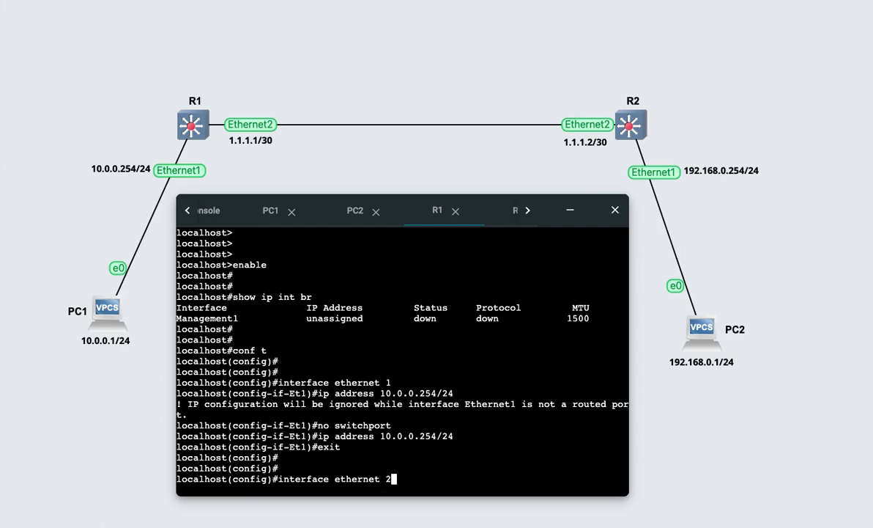
pyautogui.press('Return')
pyautogui.write('no switchport')
pyautogui.press('Return')
pyautogui.write('ip address ')
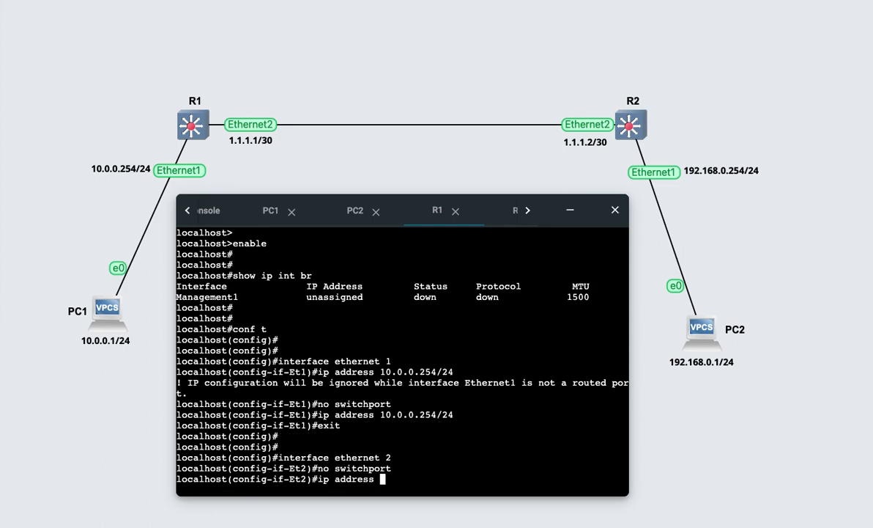
pyautogui.write('1.1.1.1/30')
pyautogui.press('Return')
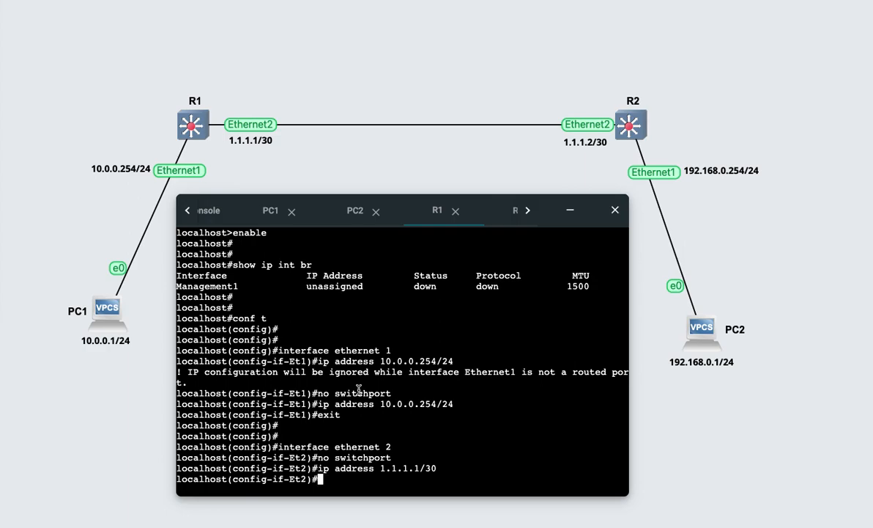
# - Leave R1's Ethernet2 interface configuration and return to privileged mode
pyautogui.write('exx')
pyautogui.press('BackSpace')
pyautogui.write('i')
pyautogui.press('Return')
pyautogui.write('t')
pyautogui.press('Return')
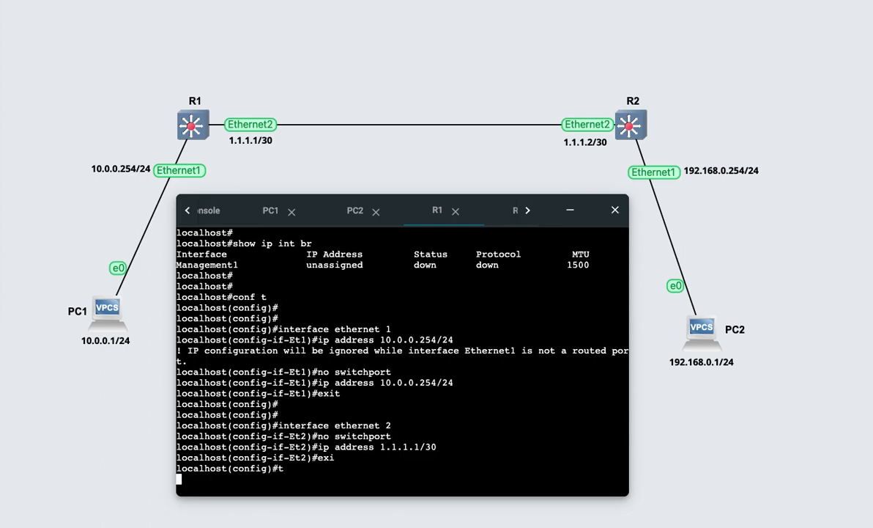
pyautogui.write('exit')
pyautogui.press('Return')
pyautogui.press('Return')
pyautogui.press('Return')
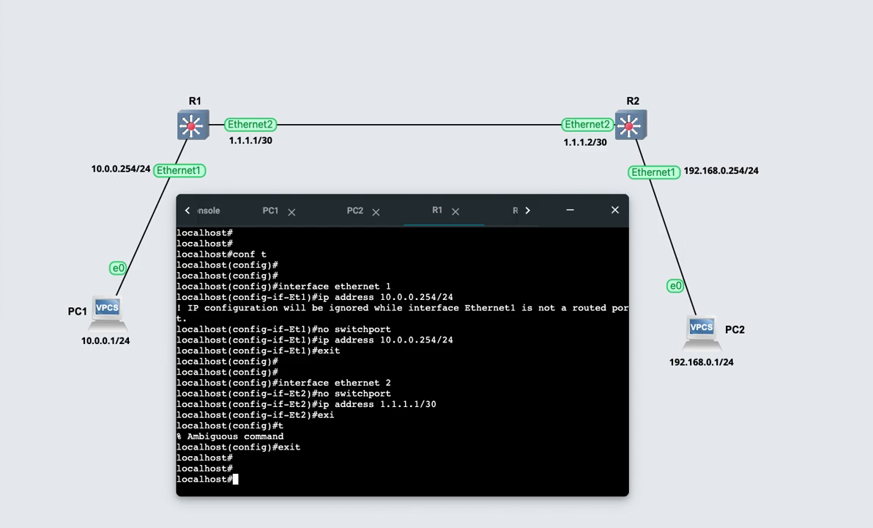
# - Enter global configuration mode and set the router's hostname to R1
pyautogui.write('conf t')
pyautogui.press('Return')
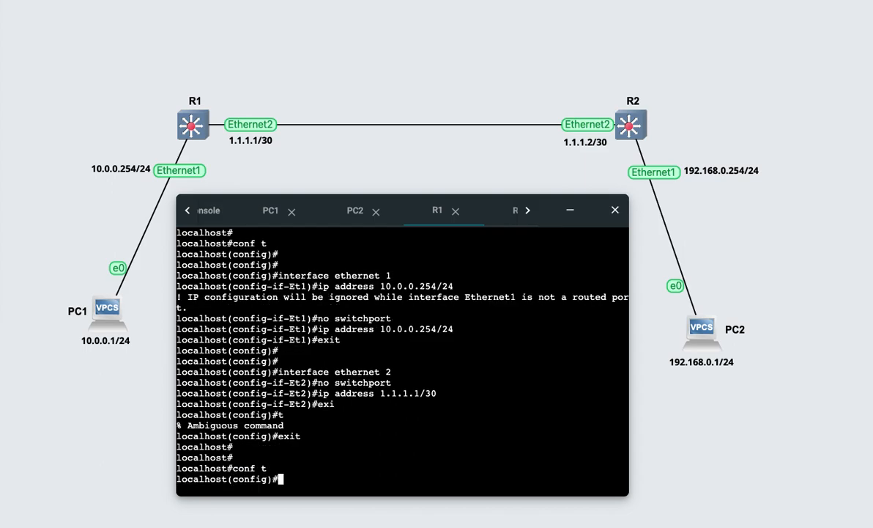
pyautogui.write('hostname')
pyautogui.write('R1')
pyautogui.press('Return')
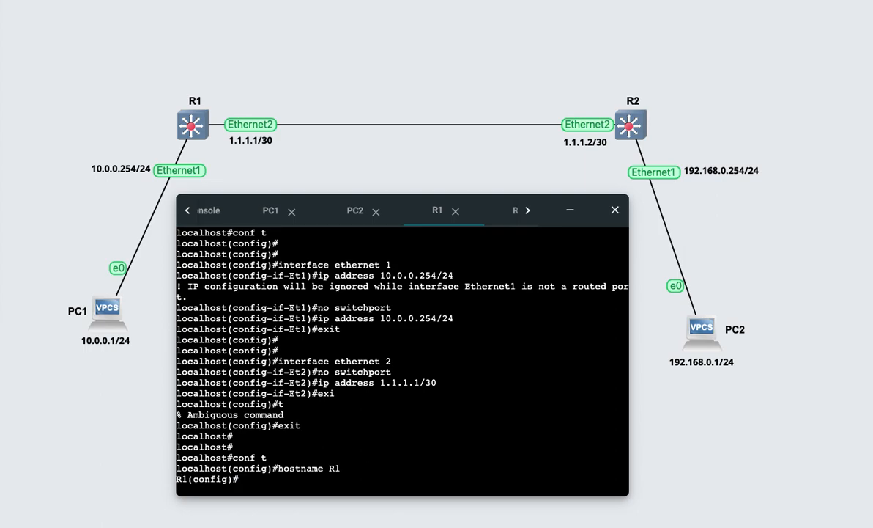
# - Leave global configuration mode on R1 and save its configuration with wr mem
pyautogui.write('exit')
pyautogui.press('Return')
pyautogui.write('wr ')
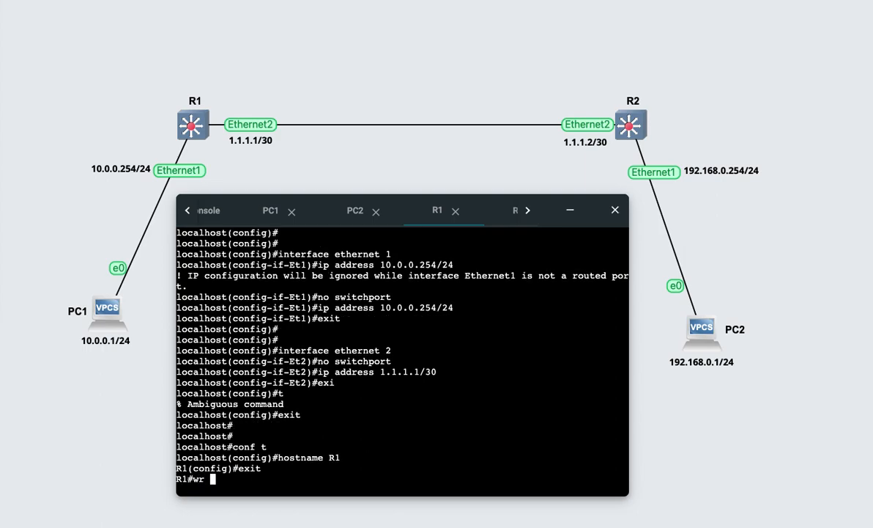
pyautogui.write('mem')
pyautogui.press('Return')
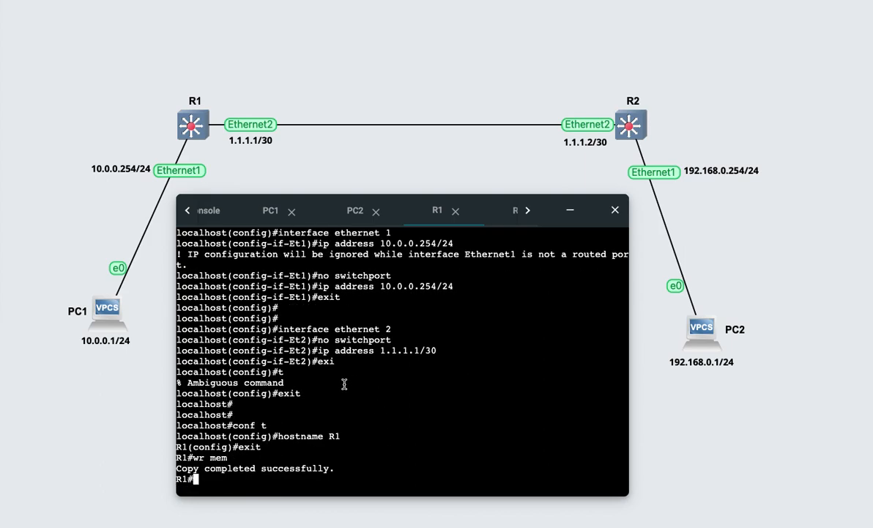
# - Display R1's IP routing table with show ip route
pyautogui.moveTo(295, 278); pyautogui.dragTo(318, 306)
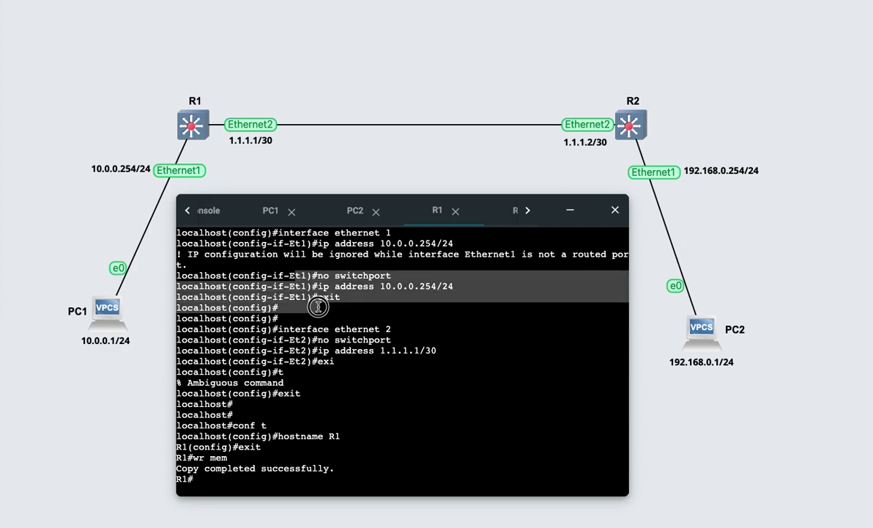
pyautogui.click(314, 351)
pyautogui.moveTo(314, 351); pyautogui.dragTo(323, 359)
pyautogui.click(260, 351)
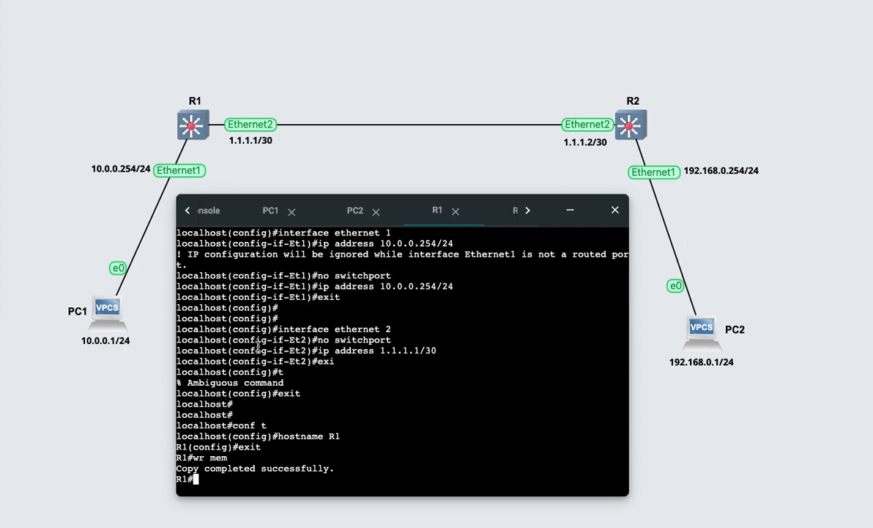
pyautogui.write('show  ip route')
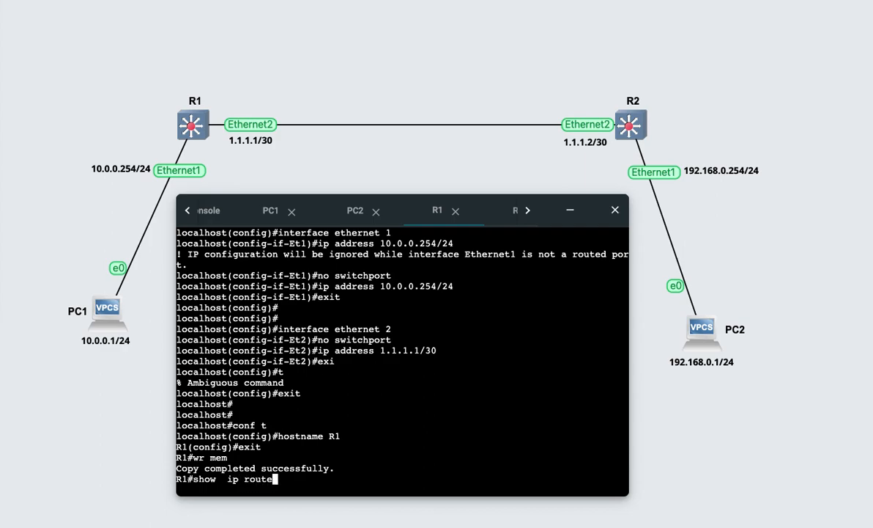
pyautogui.press('Return')
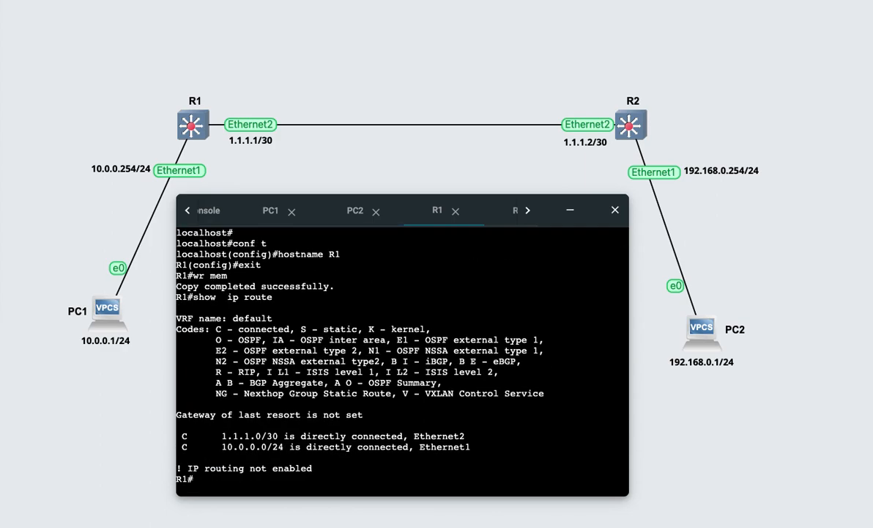
pyautogui.press('Return')
pyautogui.press('Return')
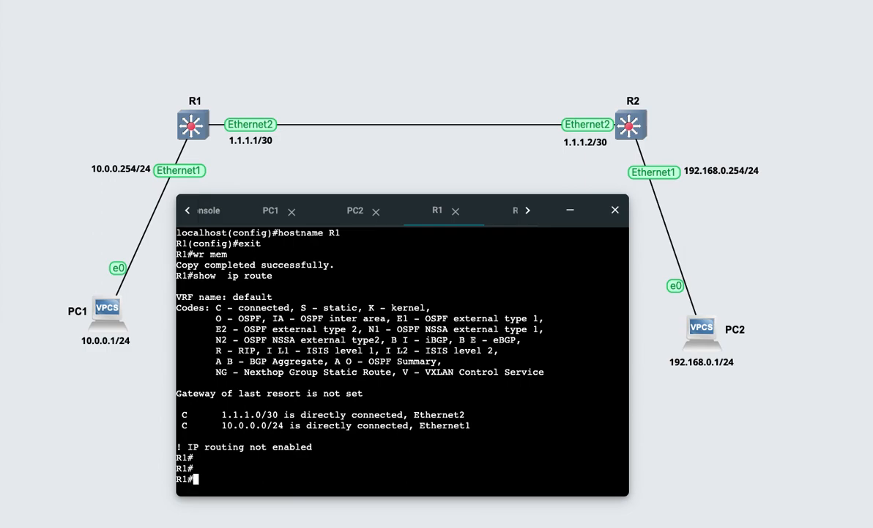
# - Enable IP routing on R1 from global configuration mode, then return to privileged mode
pyautogui.write('conf t')
pyautogui.press('Return')
pyautogui.write('ip ro')
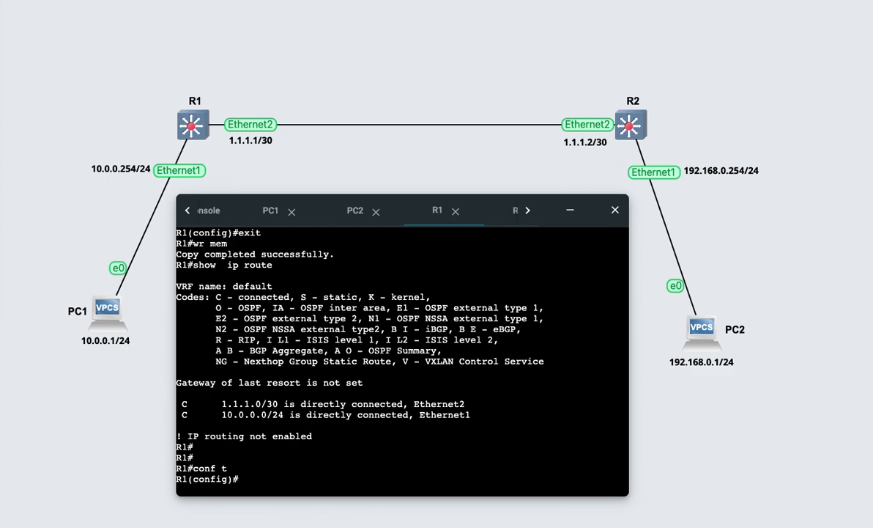
pyautogui.write('uting')
pyautogui.press('Return')
pyautogui.write('exit')
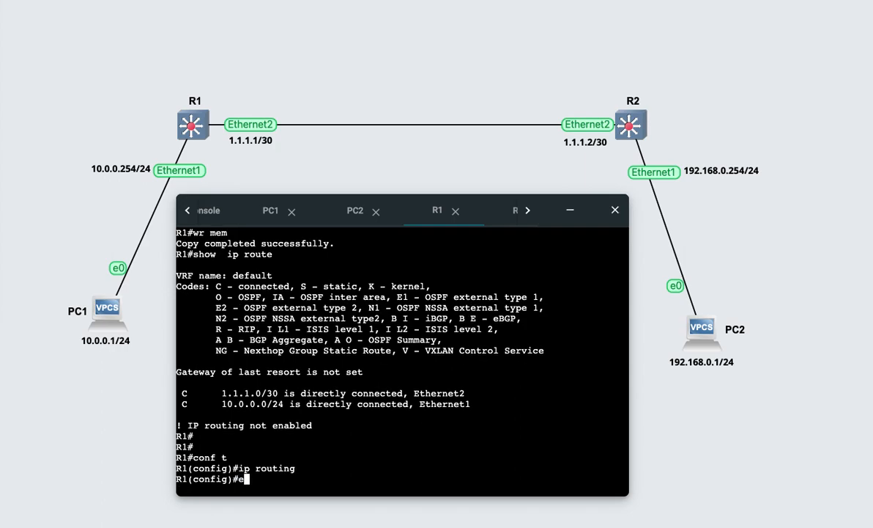
pyautogui.press('Return')
pyautogui.press('Return')
pyautogui.press('Return')
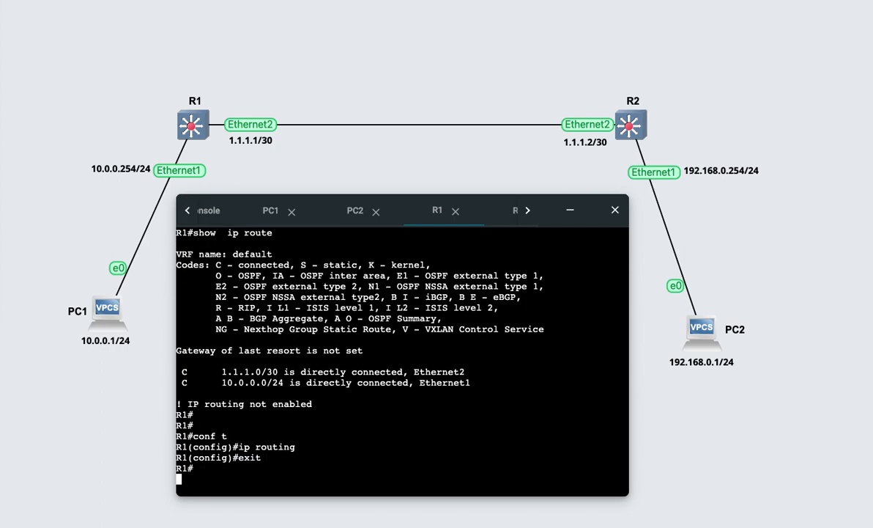
# - Recheck R1's IP routing table with show ip route and save the configuration with wr mem
pyautogui.write('show ip ')
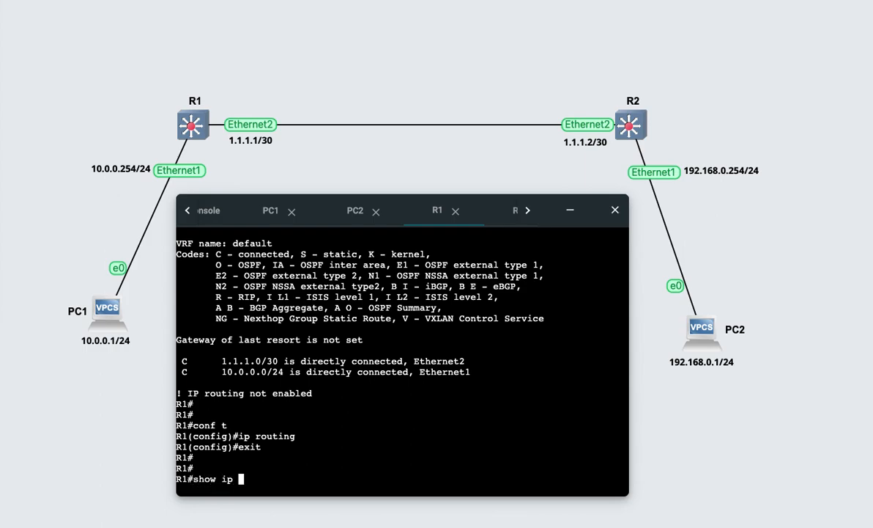
pyautogui.write('route')
pyautogui.press('Return')
pyautogui.press('Return')
pyautogui.press('Return')
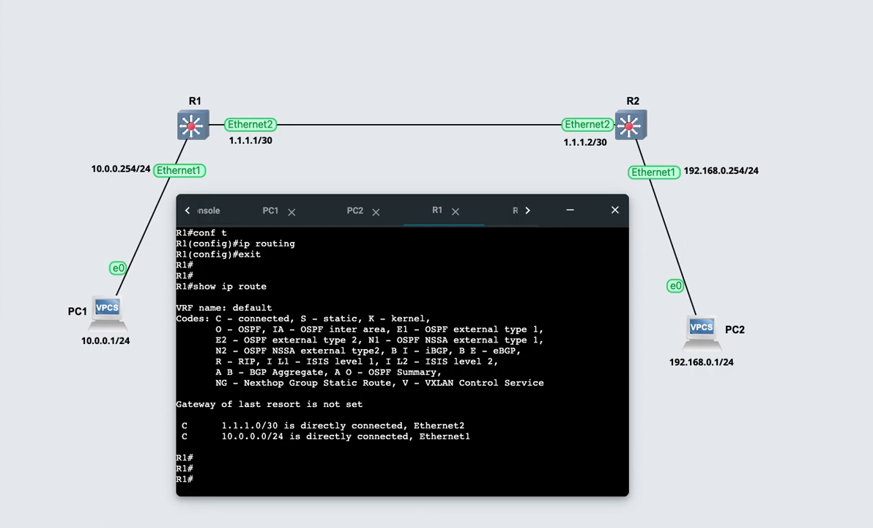
pyautogui.write('wr mem')
pyautogui.press('Return')
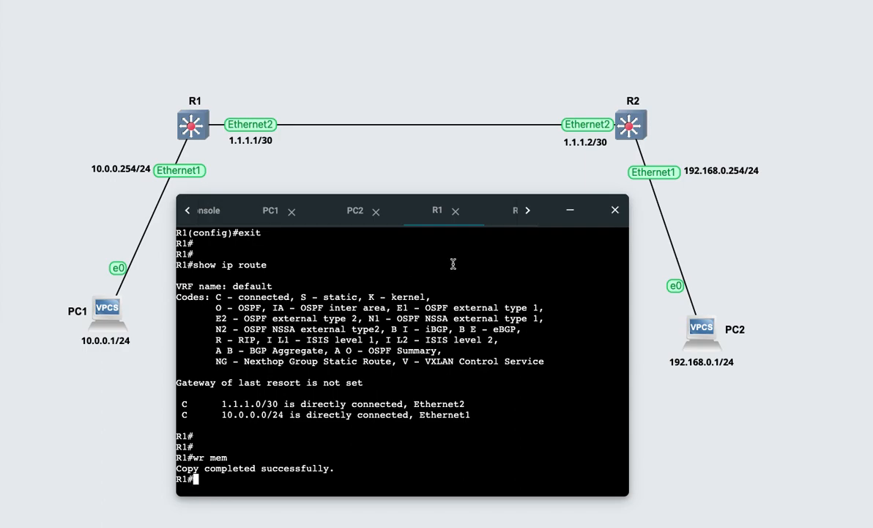
# - On R2's console, enter privileged and global configuration mode and set the hostname to R2
pyautogui.click(513, 217)
pyautogui.click(378, 342)
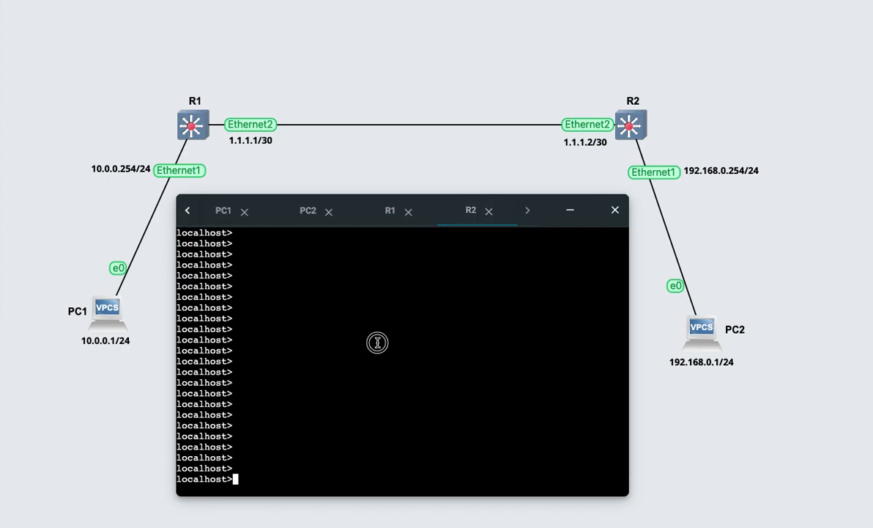
pyautogui.write('en')
pyautogui.press('Return')
pyautogui.write('conf t')
pyautogui.press('Return')
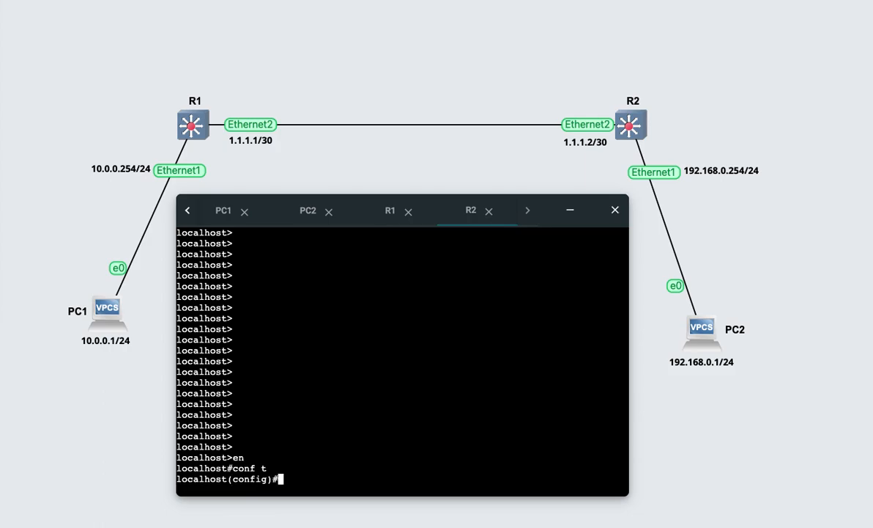
pyautogui.write('hostname R2')
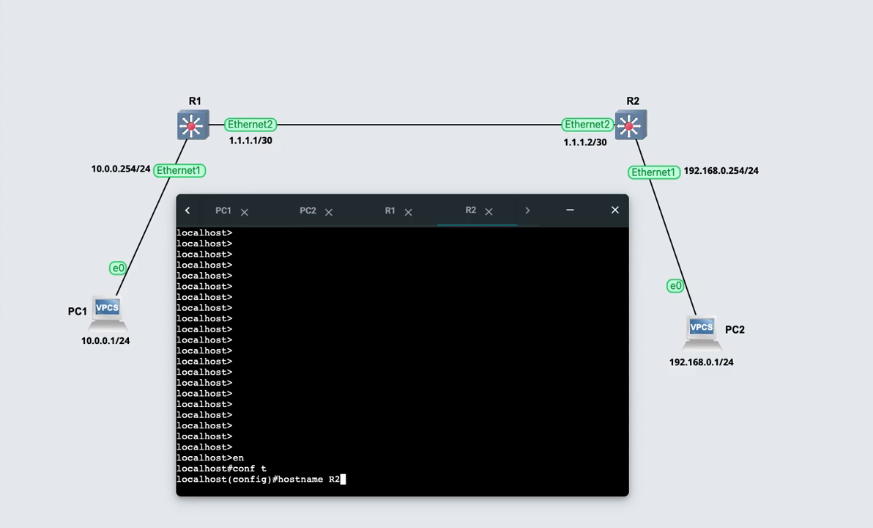
pyautogui.press('Return')
pyautogui.press('Return')
pyautogui.press('Return')
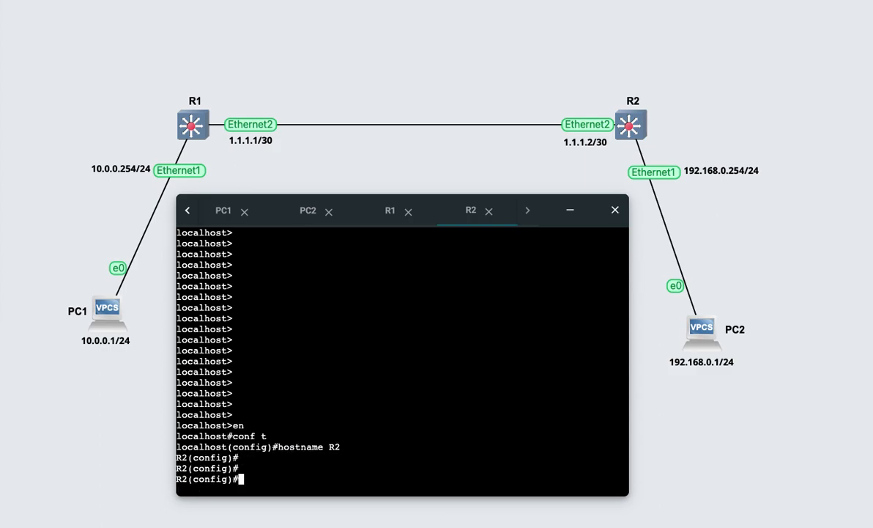
# - Enable IP routing on R2 with the ip routing command
pyautogui.write('ip routing')
pyautogui.press('Return')
pyautogui.press('Return')
pyautogui.press('Return')
# - Make R2's interface ethernet 1 a routed port with no switchport, assign it 192.168.0.254/24, and exit the interface configuration
pyautogui.write('interface ethernet ')
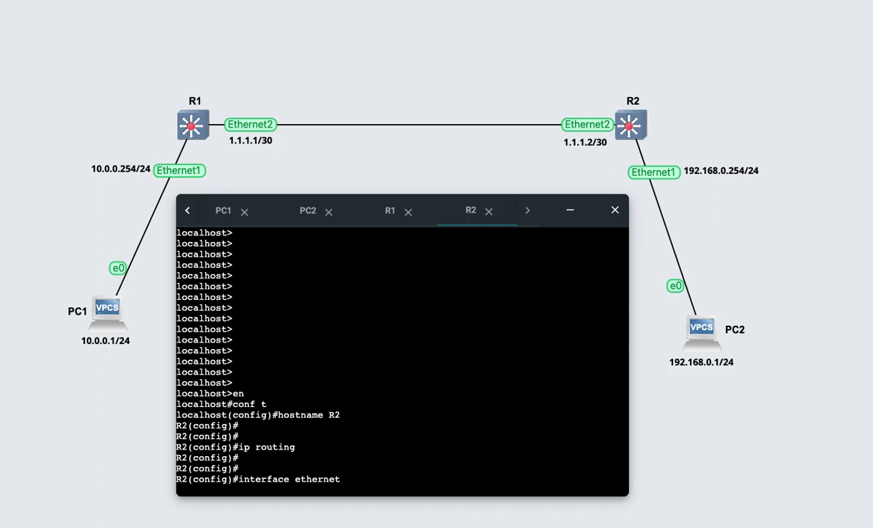
pyautogui.write('1')
pyautogui.press('Return')
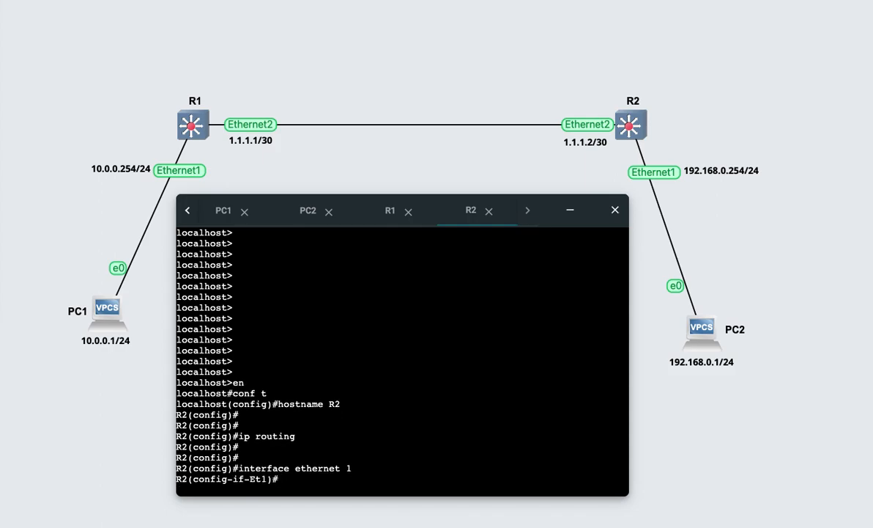
pyautogui.write('no switchport')
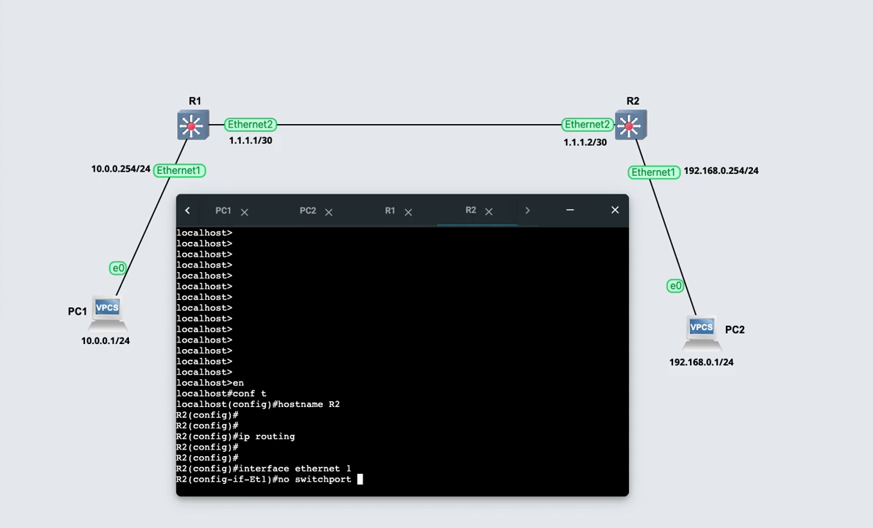
pyautogui.press('Return')
pyautogui.write('ip 1')
pyautogui.press('BackSpace')
pyautogui.write('ad')
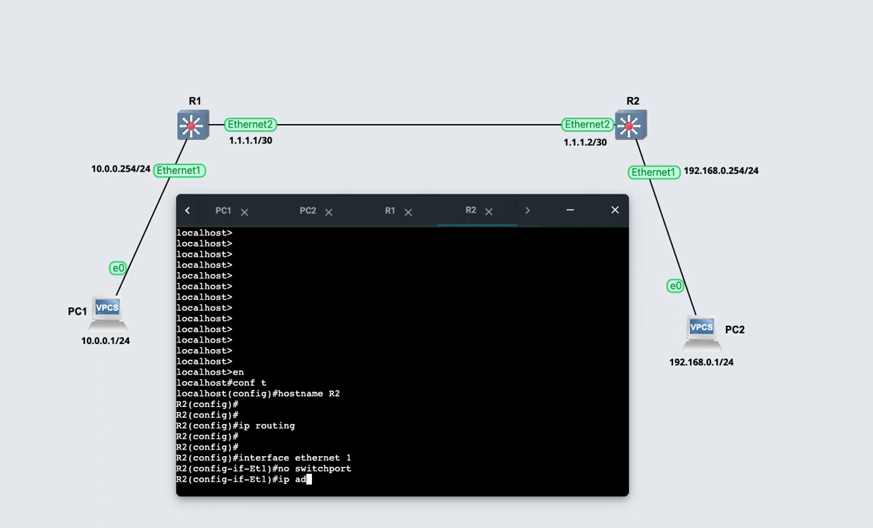
pyautogui.write('dress 192.168.0.254/24')
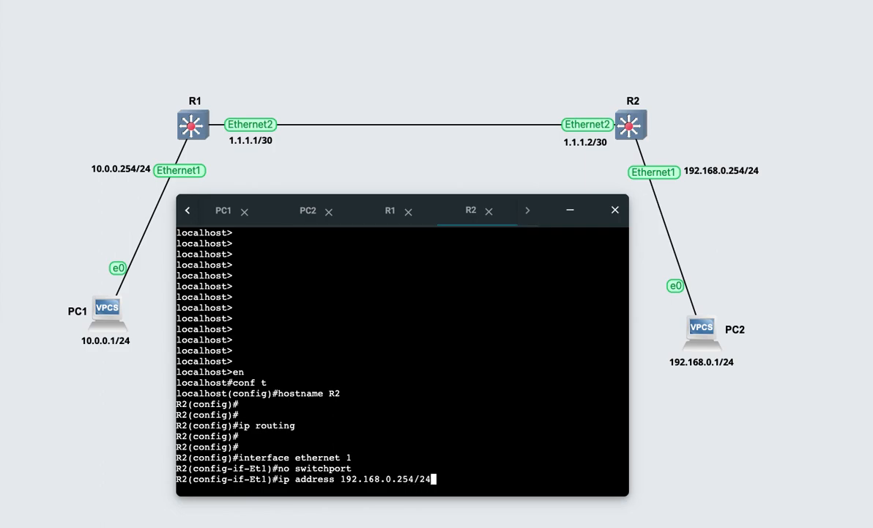
pyautogui.press('Return')
pyautogui.write('exit')
pyautogui.press('Return')
# - Make R2's interface ethernet 2 a routed port with no switchport, assign it 1.1.1.2/30, and exit the interface configuration
pyautogui.write('interface ethernet ')
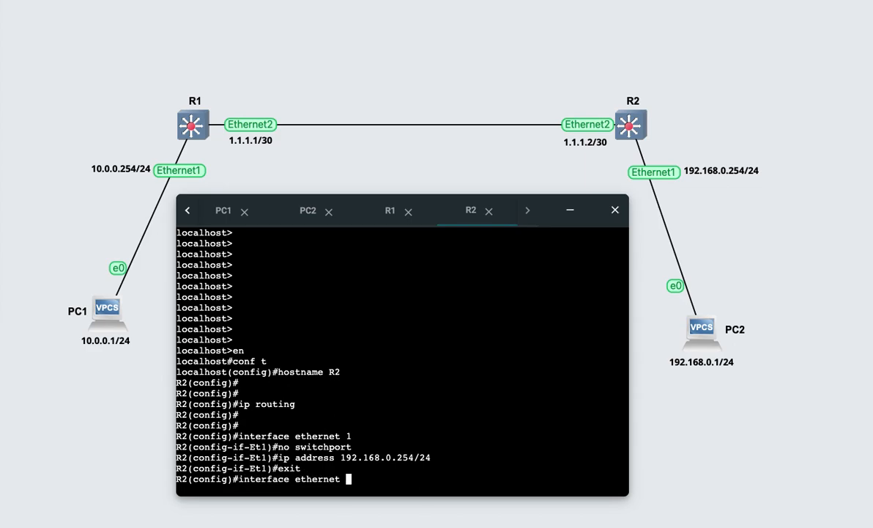
pyautogui.write('2')
pyautogui.press('Return')
pyautogui.write('no switchport')
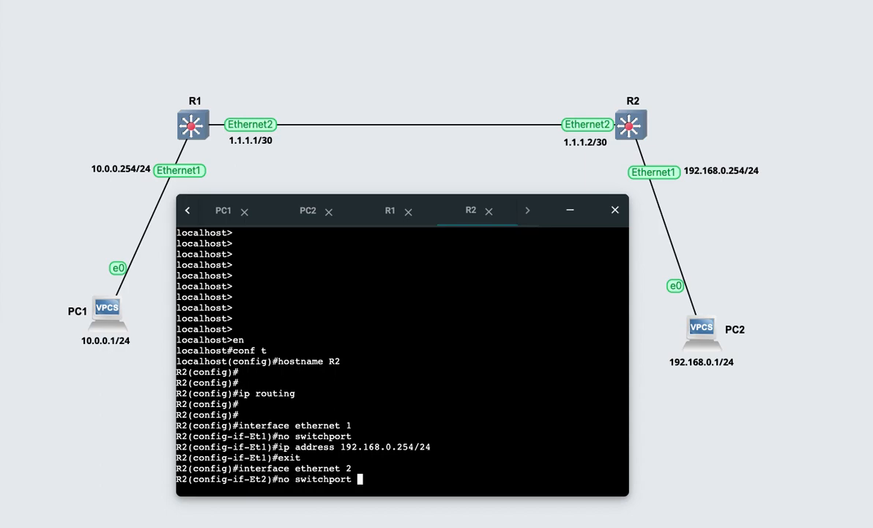
pyautogui.press('Return')
pyautogui.write('ip')
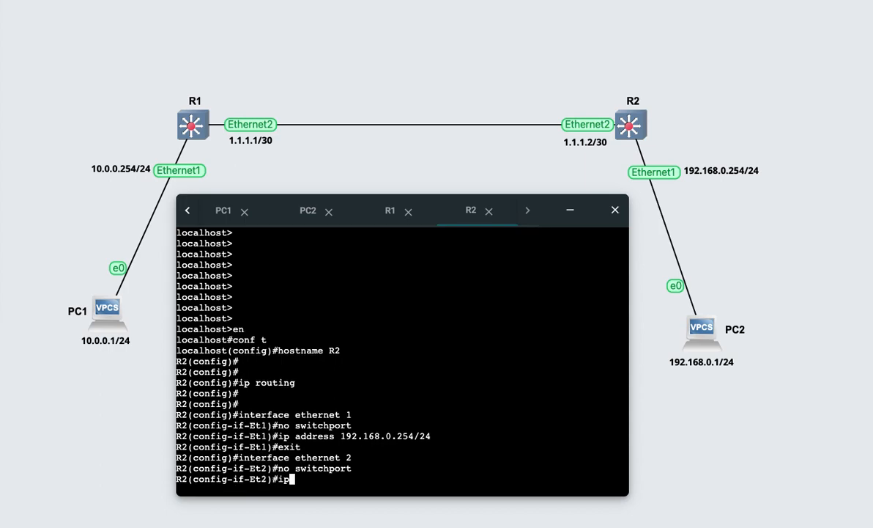
pyautogui.write(' address 1.1.1.')
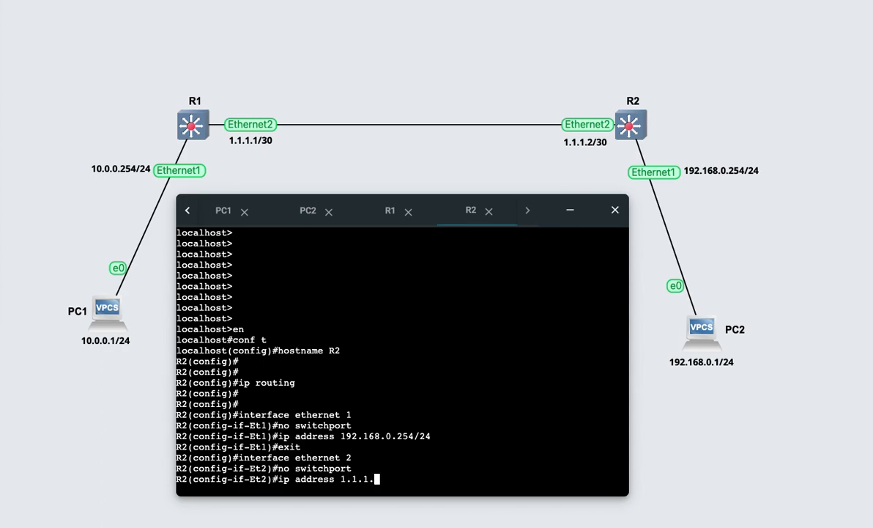
pyautogui.write('2/30')
pyautogui.press('Return')
pyautogui.write('exit')
pyautogui.press('Return')
pyautogui.press('Return')
pyautogui.press('Return')
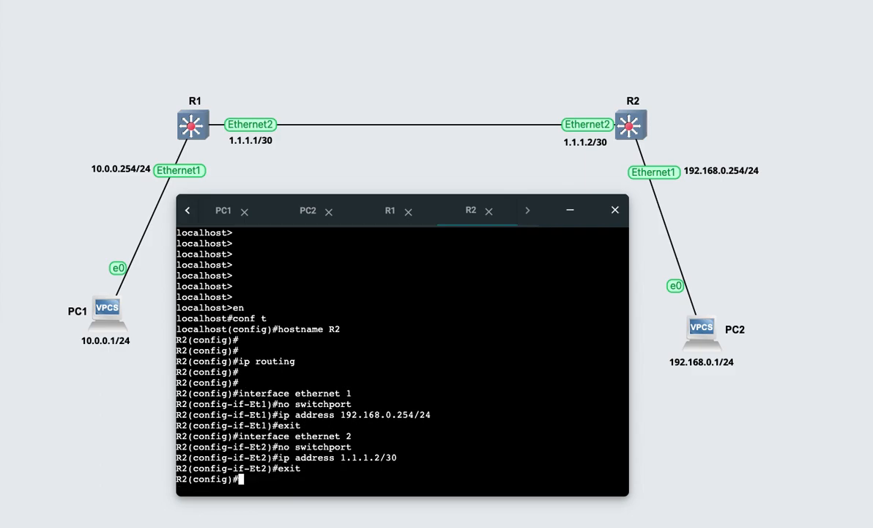
# - Return R2 to privileged mode and save its configuration with wr mem
pyautogui.write('exit')
pyautogui.press('Return')
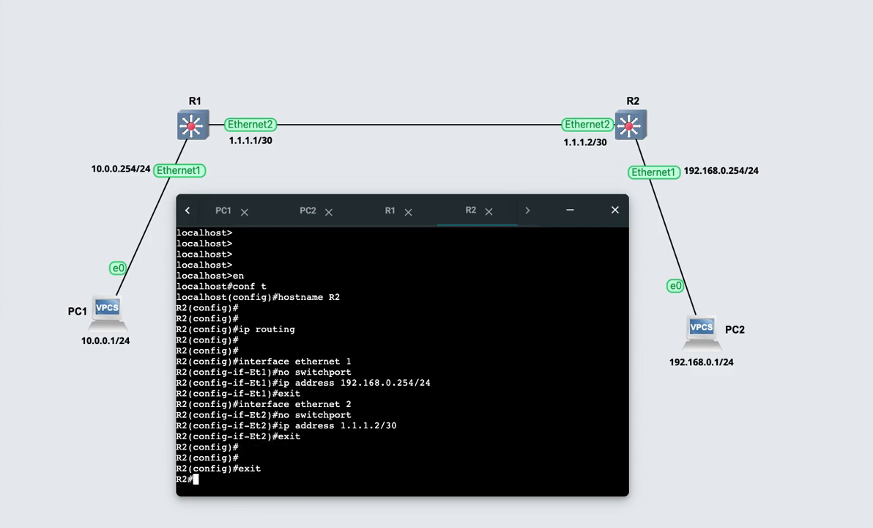
pyautogui.write('wr mem')
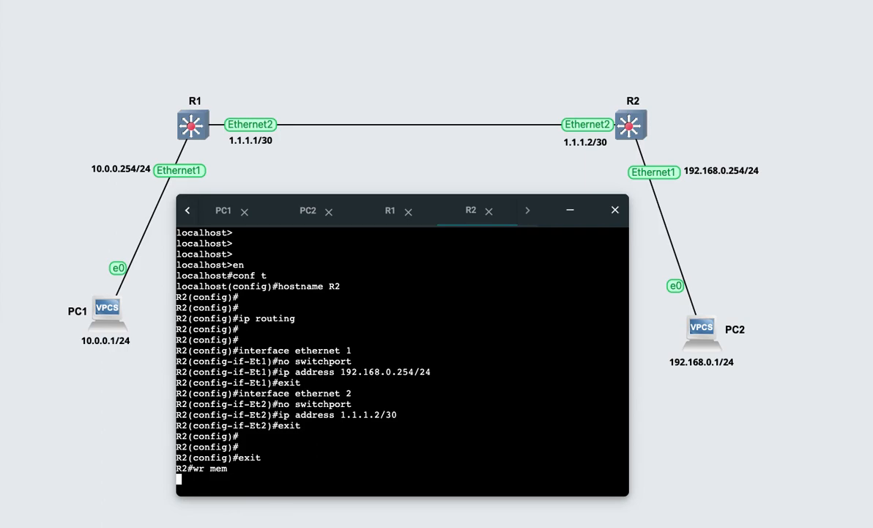
pyautogui.press('Return')
# - Display R2's IP routing table with show ip route
pyautogui.write('show ')
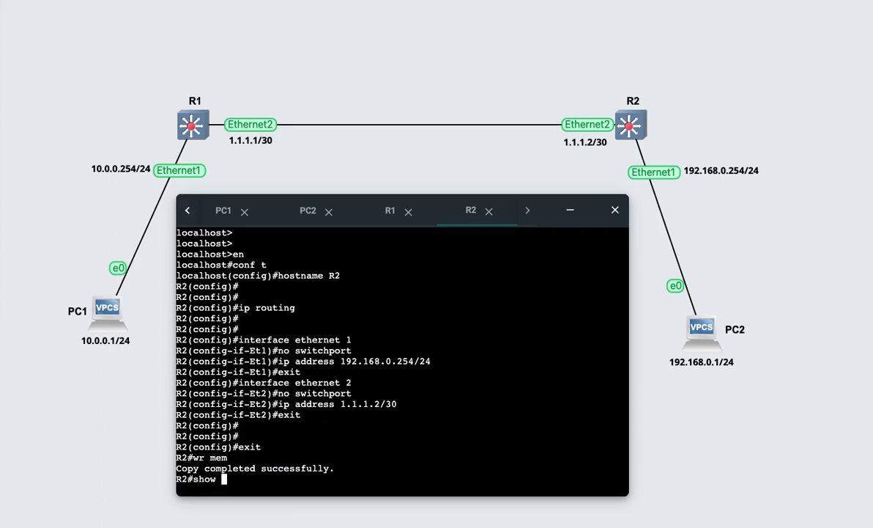
pyautogui.write('ip route')
pyautogui.press('Return')
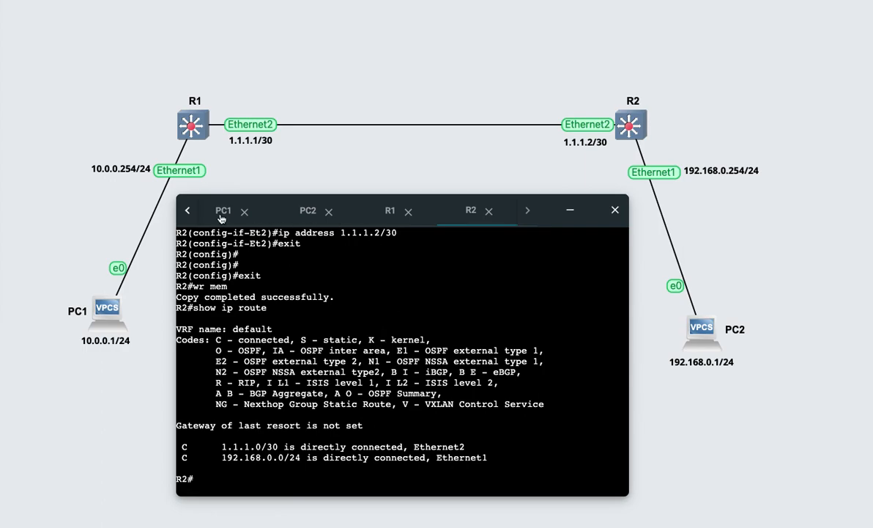
# - From PC1's console, ping PC2 at 192.168.0.1 and examine which address replies
pyautogui.click(219, 213)
pyautogui.doubleClick(247, 328)
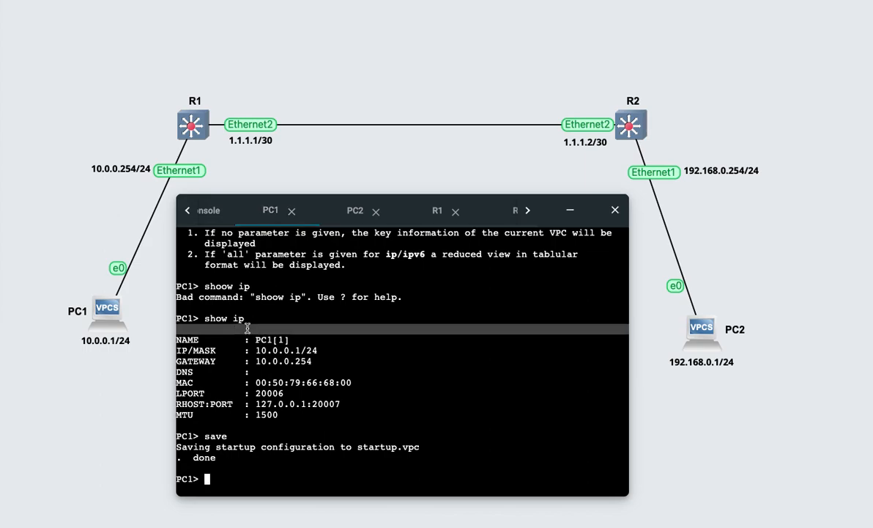
pyautogui.click(250, 366)
pyautogui.write('ping ')
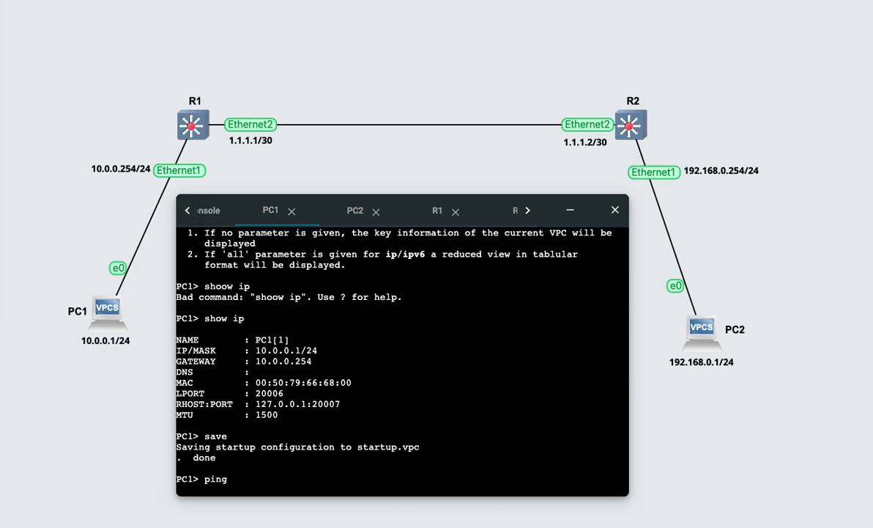
pyautogui.write('192.168.0.1')
pyautogui.press('Return')
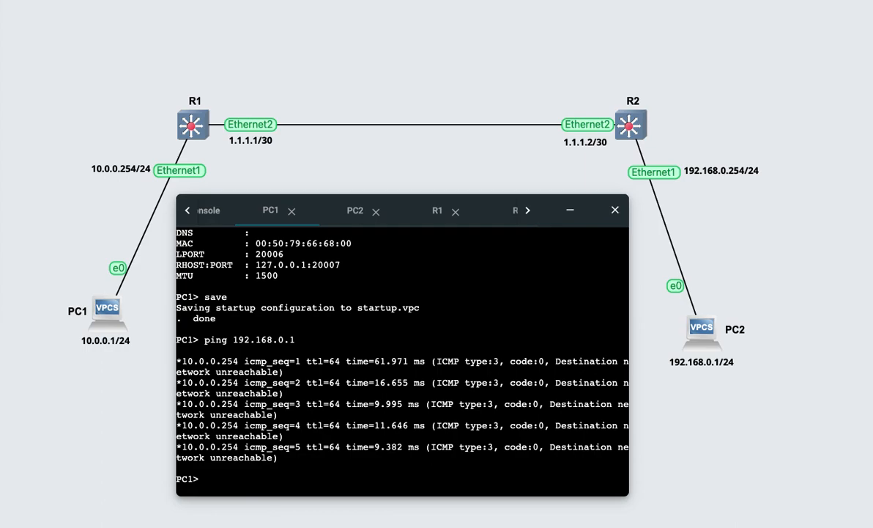
pyautogui.moveTo(186, 361); pyautogui.dragTo(234, 360)
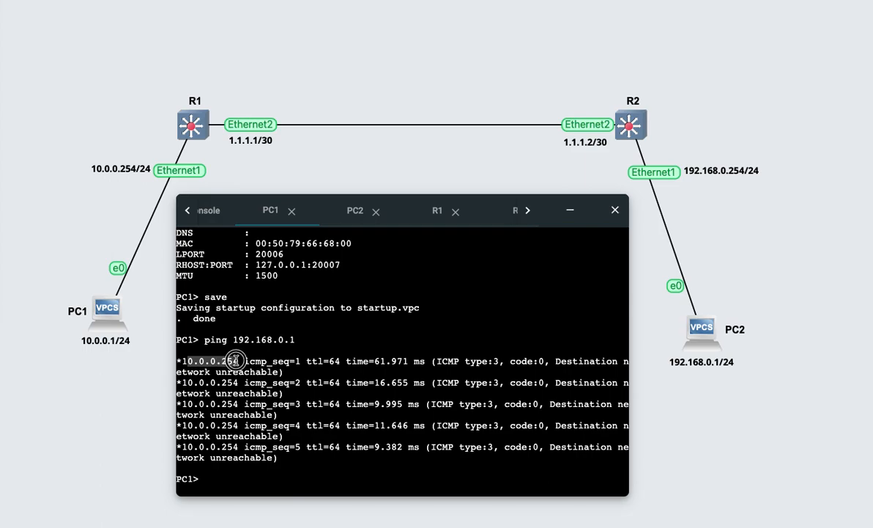
# - Examine PC1's ping output, comparing the pinged destination with the replying address and the ICMP error text
pyautogui.click(217, 370)
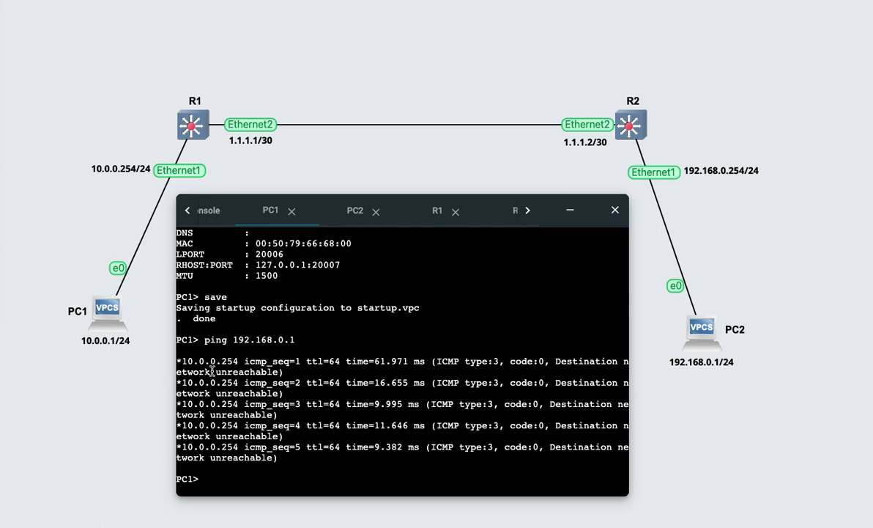
pyautogui.moveTo(184, 364); pyautogui.dragTo(238, 363)
pyautogui.moveTo(551, 362); pyautogui.dragTo(584, 363)
pyautogui.moveTo(196, 371); pyautogui.dragTo(181, 361)
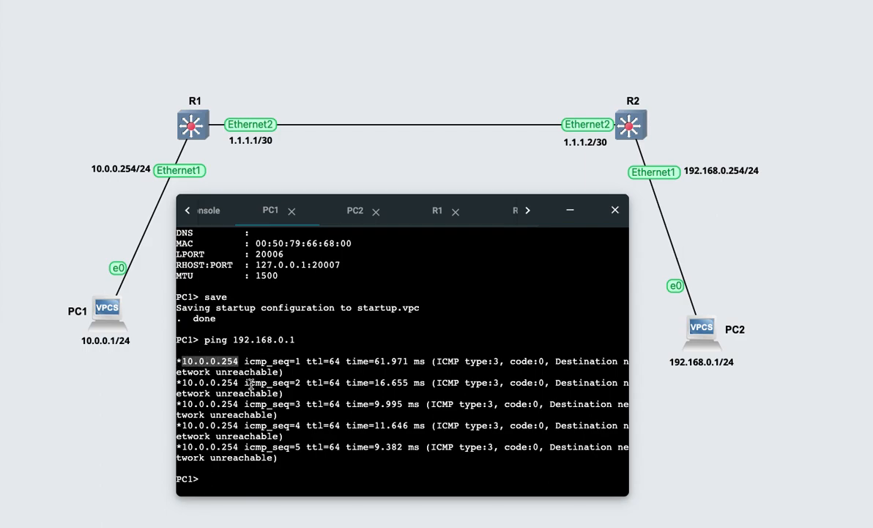
pyautogui.moveTo(233, 340); pyautogui.dragTo(294, 338)
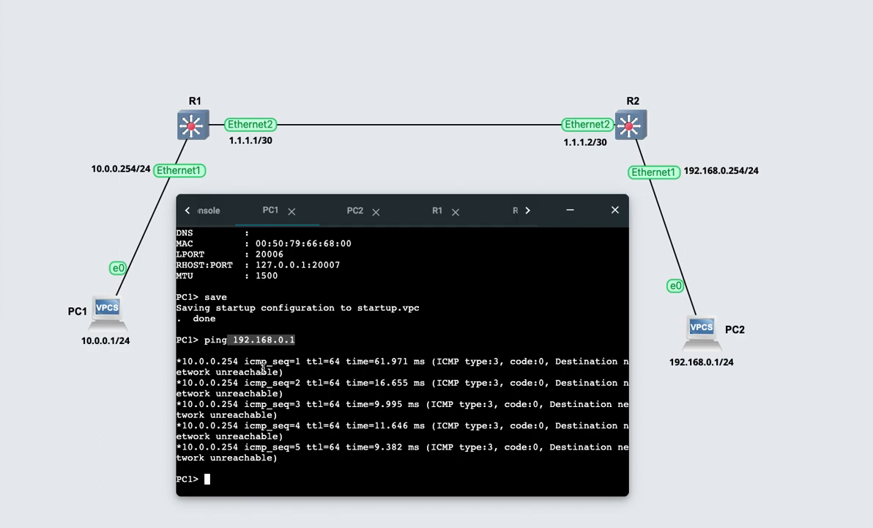
pyautogui.click(260, 369)
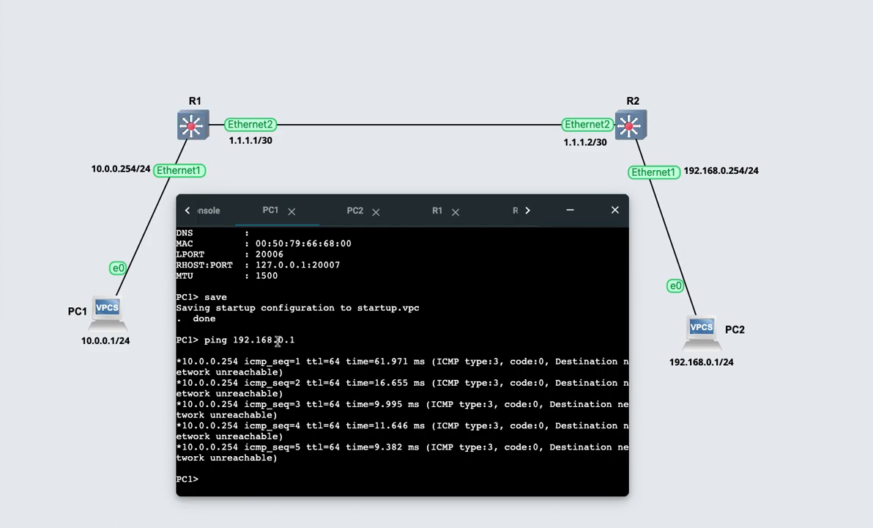
# - Display R1's interface summary with show ip int br and check the address assigned to Ethernet1
pyautogui.click(398, 210)
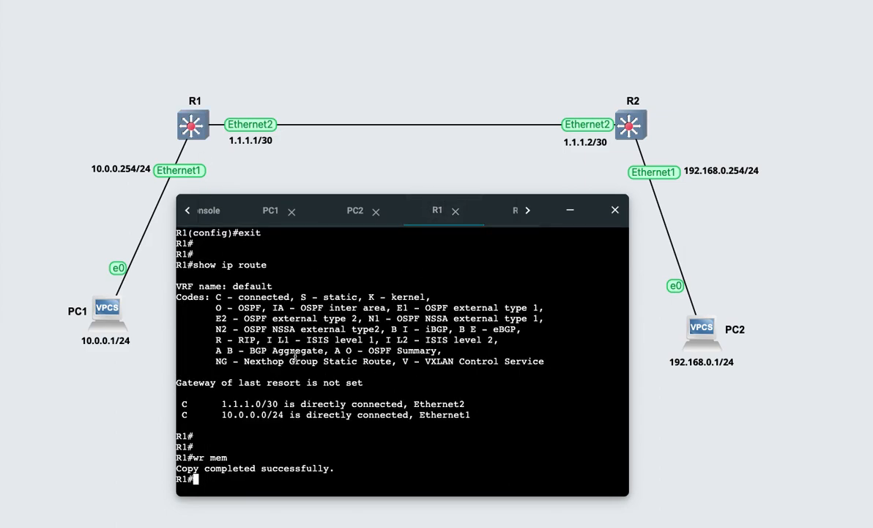
pyautogui.moveTo(260, 339); pyautogui.dragTo(259, 347)
pyautogui.write('show ip int br')
pyautogui.press('Return')
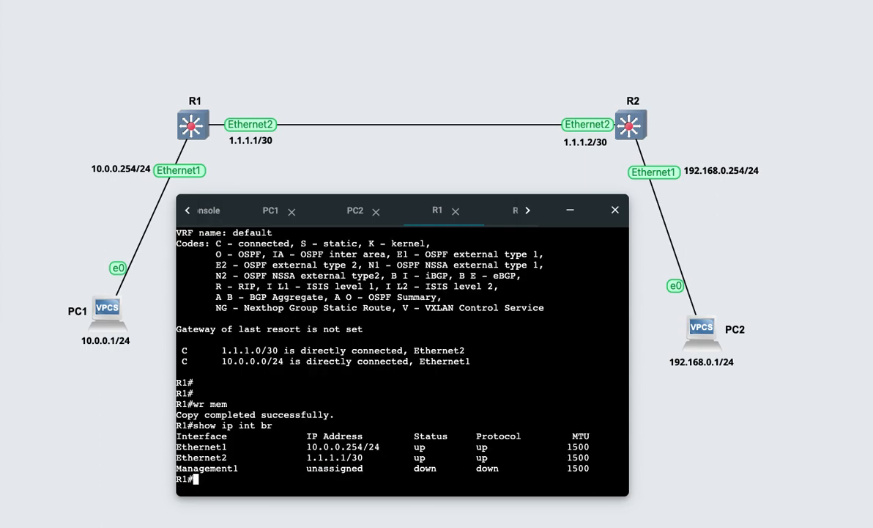
pyautogui.moveTo(306, 447); pyautogui.dragTo(367, 447)
# - Review the first ping reply in PC1's console, checking its source address and the reason given for the failure
pyautogui.click(249, 209)
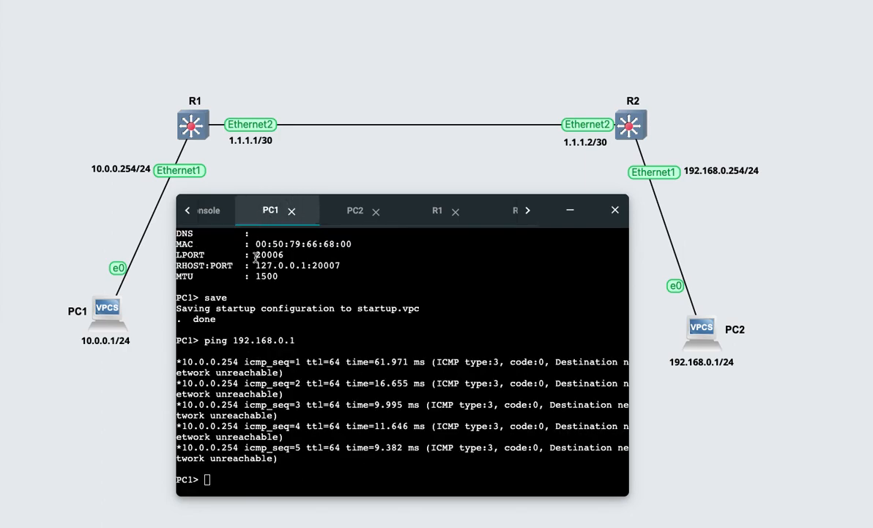
pyautogui.moveTo(188, 360); pyautogui.dragTo(235, 361)
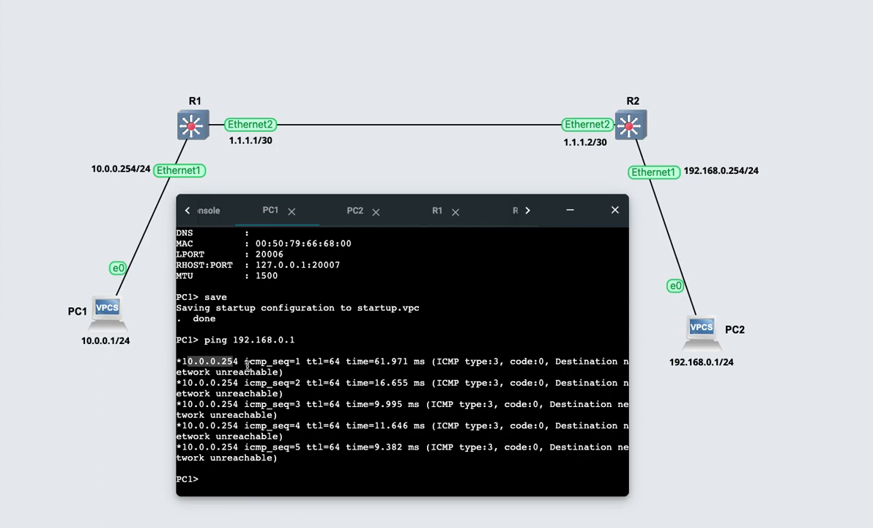
pyautogui.moveTo(214, 372); pyautogui.dragTo(264, 371)
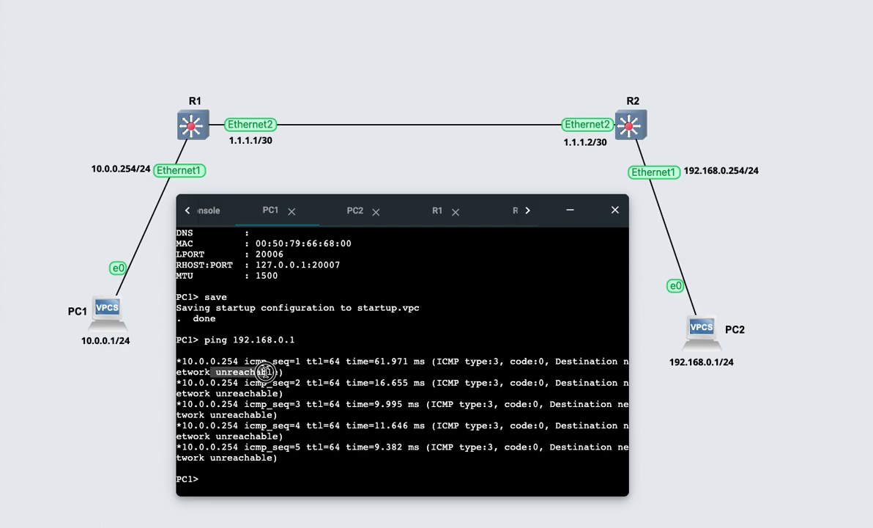
pyautogui.moveTo(571, 364); pyautogui.dragTo(567, 362)
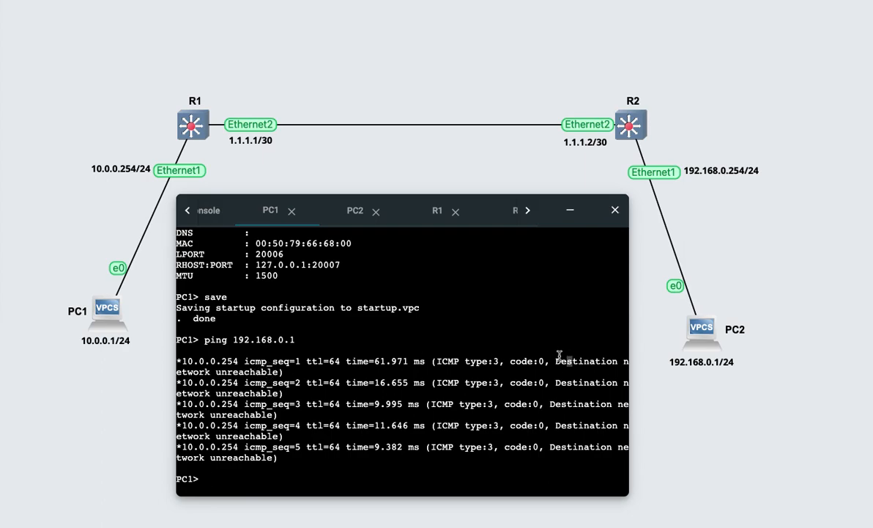
# - Compare R1's interface addresses with its directly connected routes, and recheck the ping reply in PC1's console against them
pyautogui.click(438, 210)
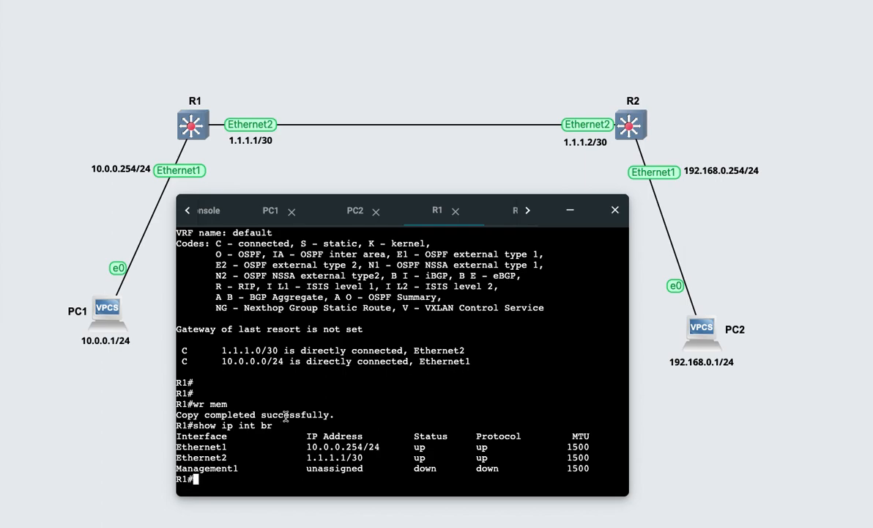
pyautogui.moveTo(227, 447); pyautogui.dragTo(354, 457)
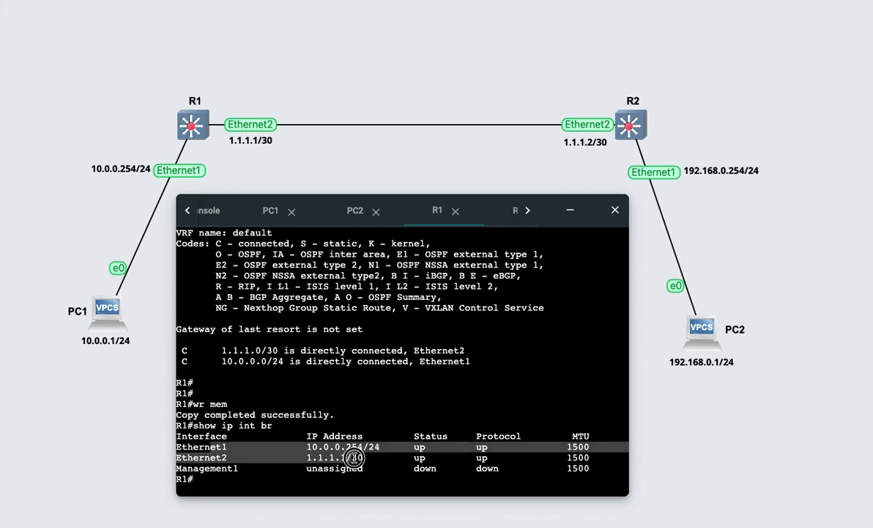
pyautogui.click(319, 451)
pyautogui.moveTo(295, 447); pyautogui.dragTo(302, 448)
pyautogui.moveTo(225, 352); pyautogui.dragTo(296, 369)
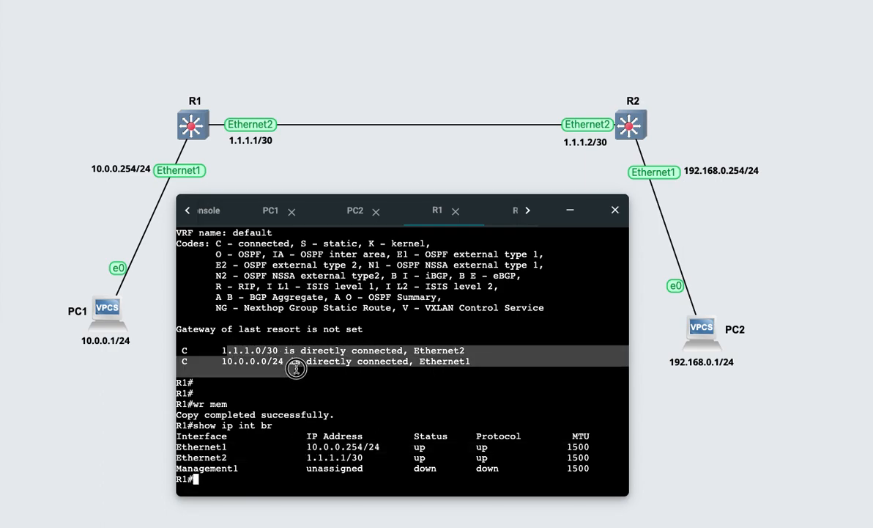
pyautogui.click(291, 367)
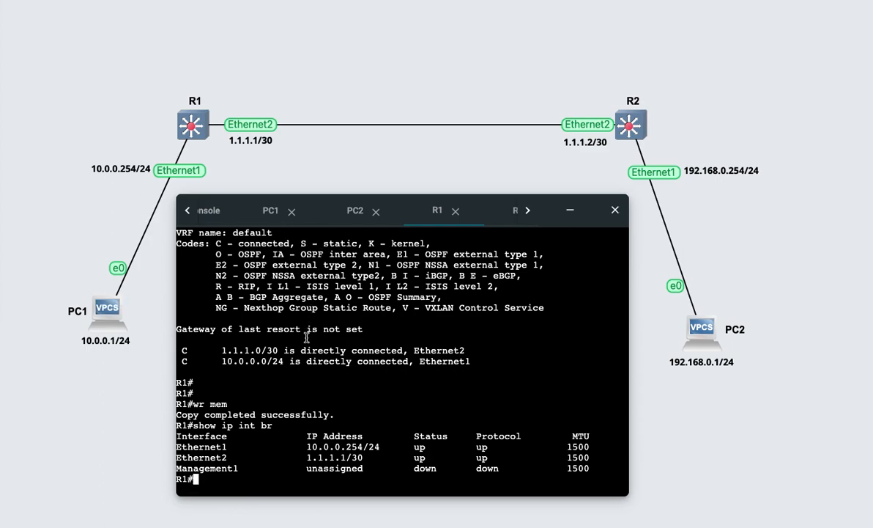
pyautogui.moveTo(238, 446)
pyautogui.mouseDown()
pyautogui.moveTo(308, 448)
pyautogui.moveTo(238, 457)
pyautogui.mouseUp()
pyautogui.moveTo(261, 362); pyautogui.dragTo(239, 351)
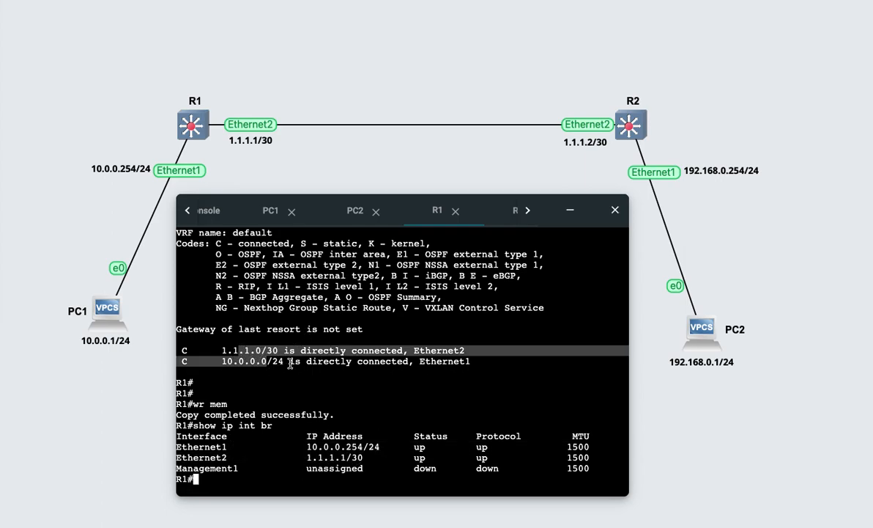
pyautogui.click(267, 214)
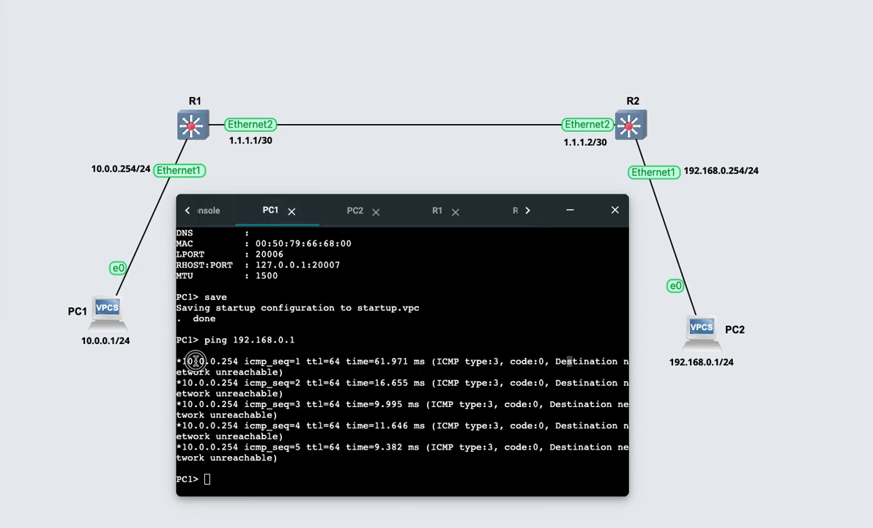
pyautogui.moveTo(194, 362); pyautogui.dragTo(278, 372)
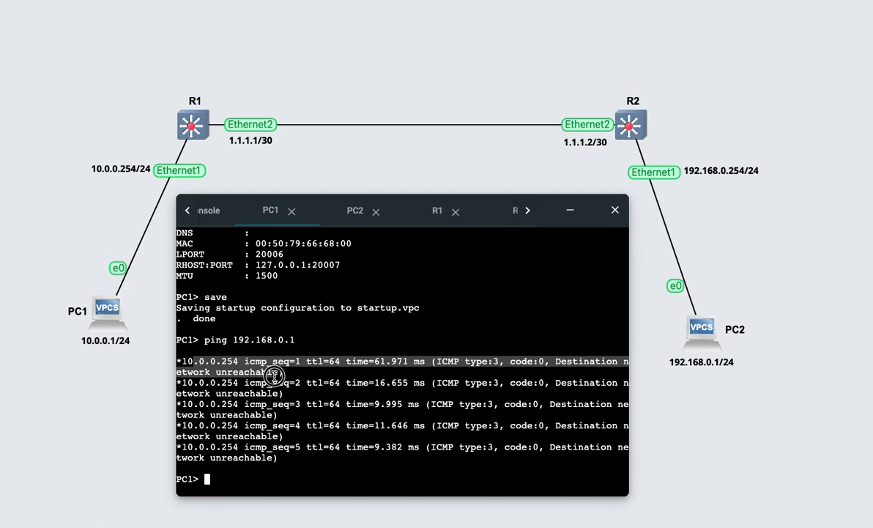
# - In R1's global configuration, add a static route to 192.168.0.0 255.255.255.0 with next hop 1.1.1.2, checking the command syntax help
pyautogui.click(443, 212)
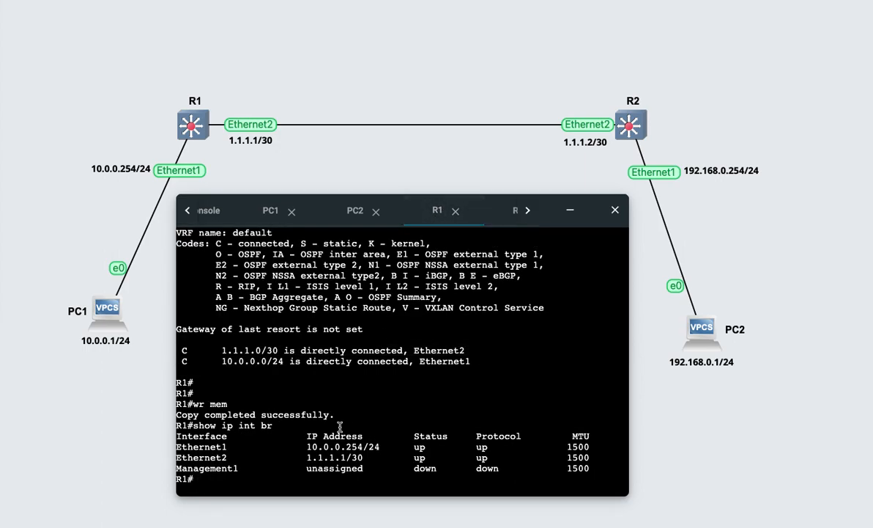
pyautogui.press('Return')
pyautogui.press('Return')
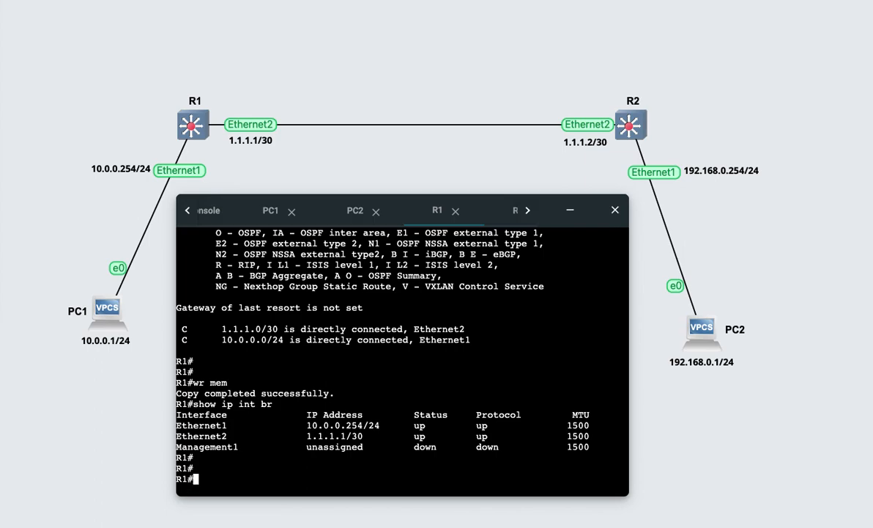
pyautogui.write('conf t')
pyautogui.press('Return')
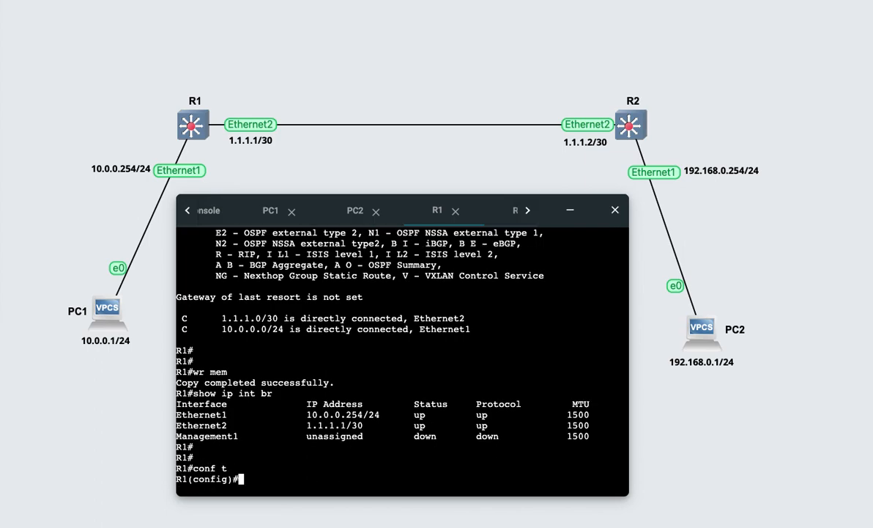
pyautogui.write('ip route 192.1')
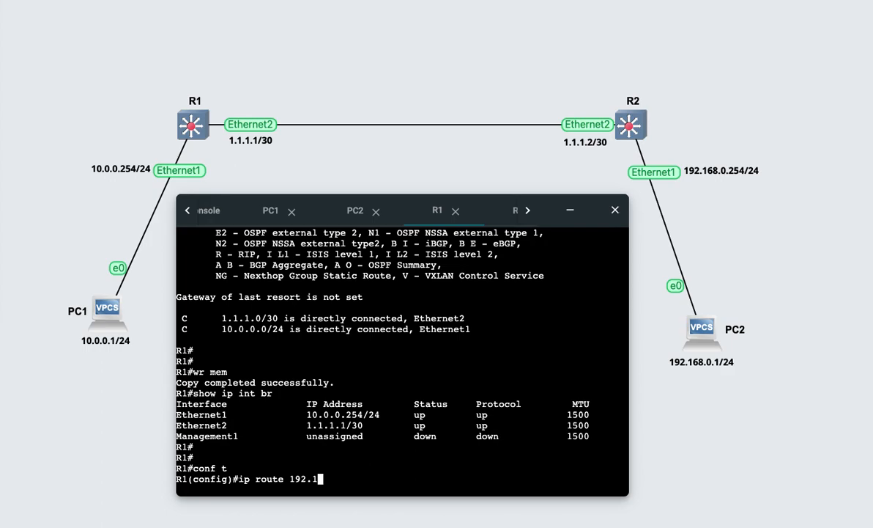
pyautogui.write('68.0.0 ?')
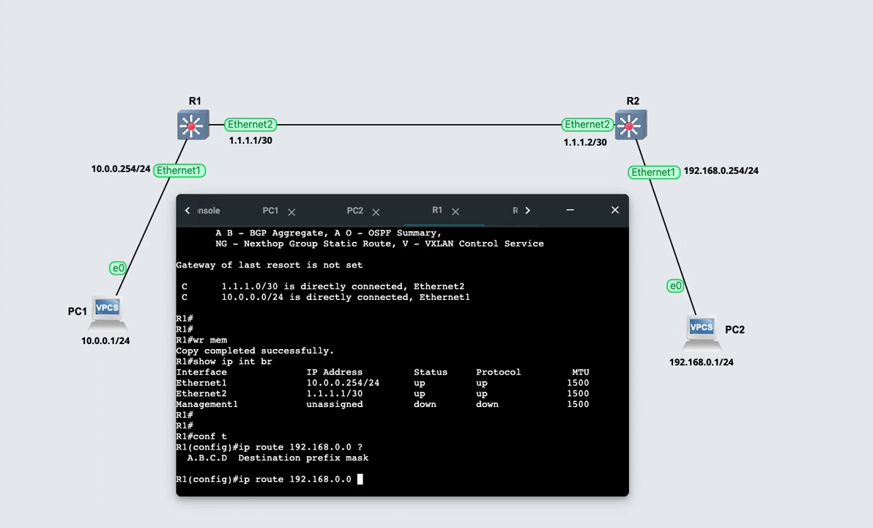
pyautogui.write('255.255.255.0')
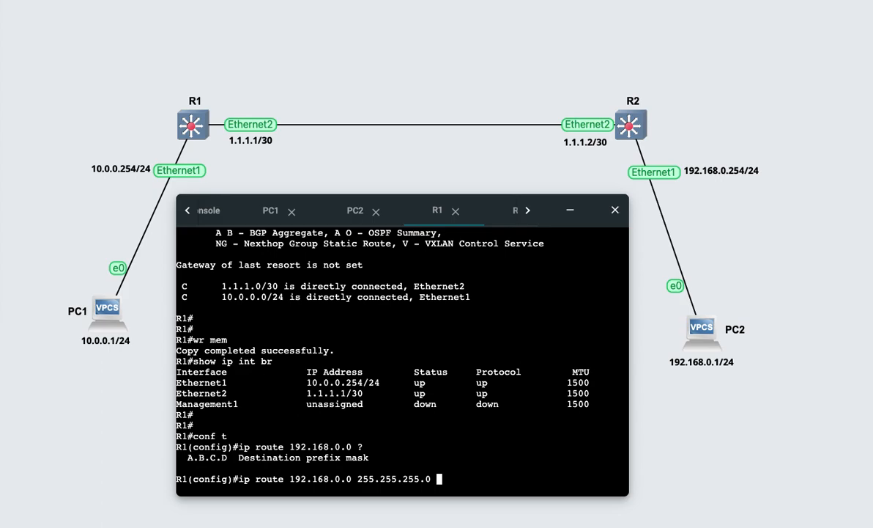
pyautogui.write('1.1.12')
pyautogui.press('BackSpace')
pyautogui.write('.2')
pyautogui.press('Return')
# - Exit R1's configuration mode and save its configuration with wr mem
pyautogui.write('exit')
pyautogui.press('Return')
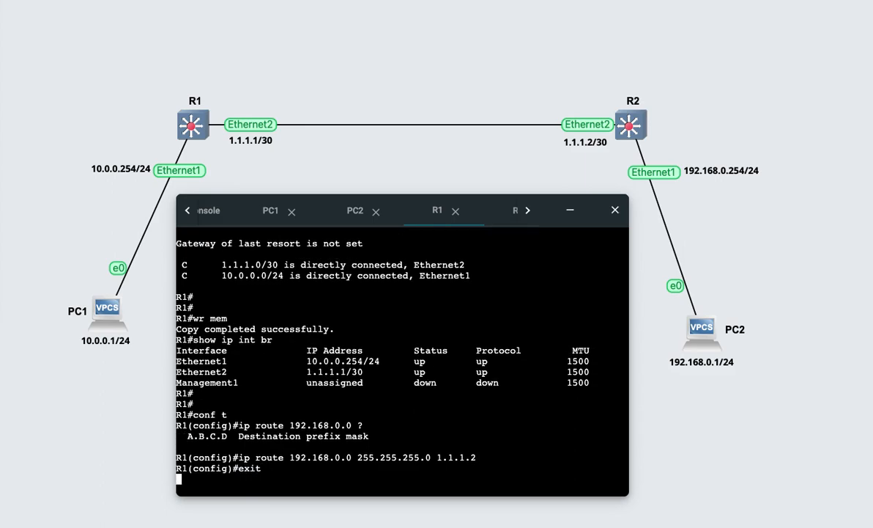
pyautogui.write('wr mem')
pyautogui.press('Return')
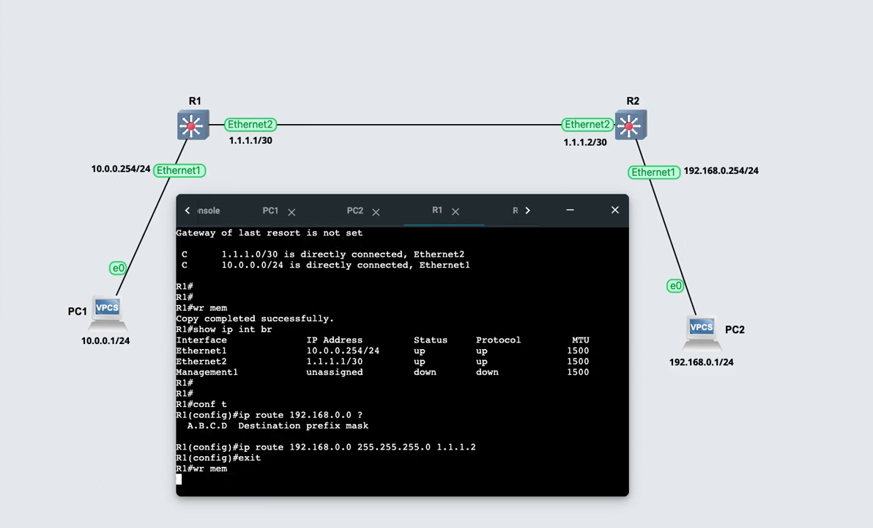
# - Display R1's routing table with show ip route and examine the static route's code, destination network, next hop and exit interface
pyautogui.write('show ip route')
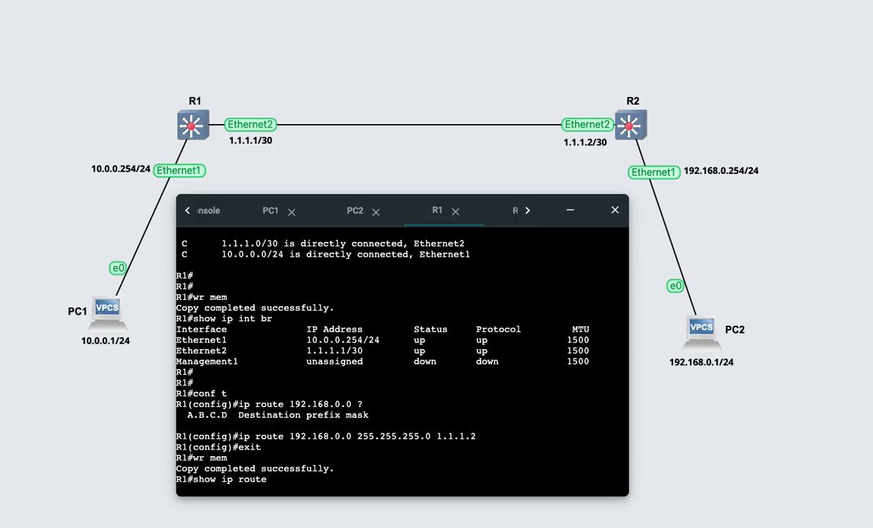
pyautogui.press('Return')
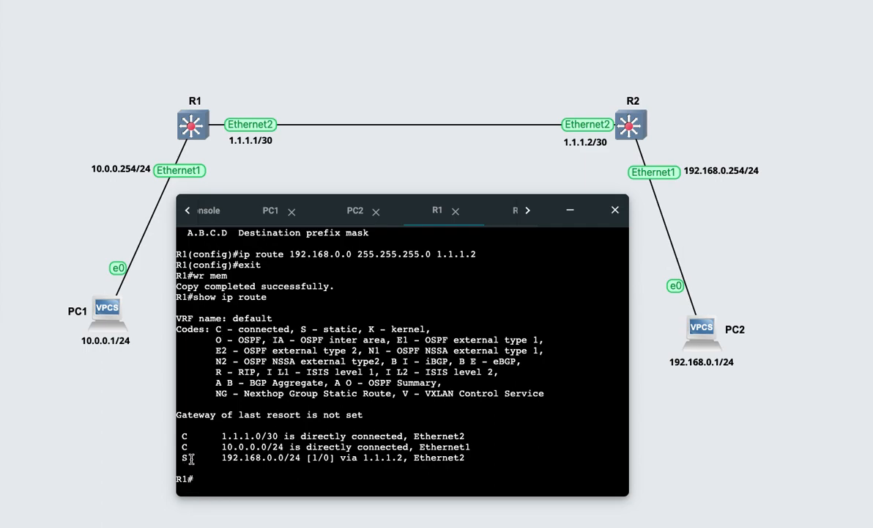
pyautogui.moveTo(305, 329); pyautogui.dragTo(352, 329)
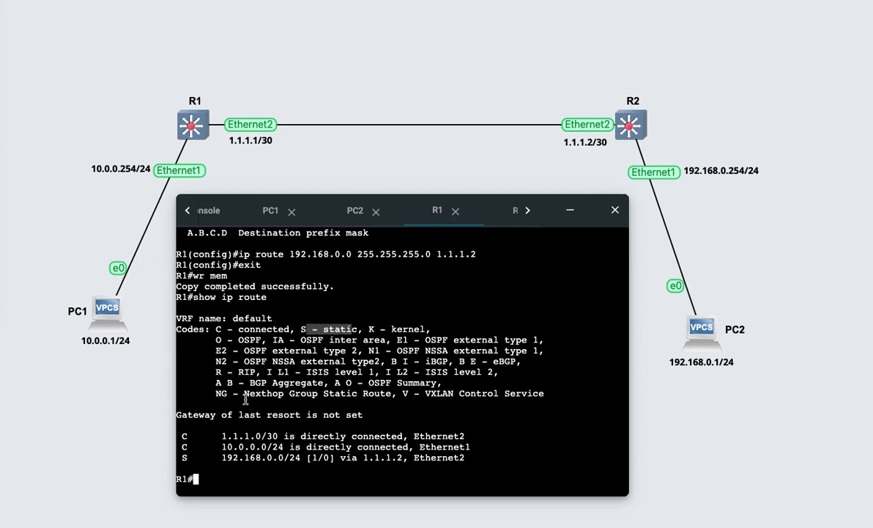
pyautogui.click(232, 458)
pyautogui.moveTo(231, 458); pyautogui.dragTo(301, 458)
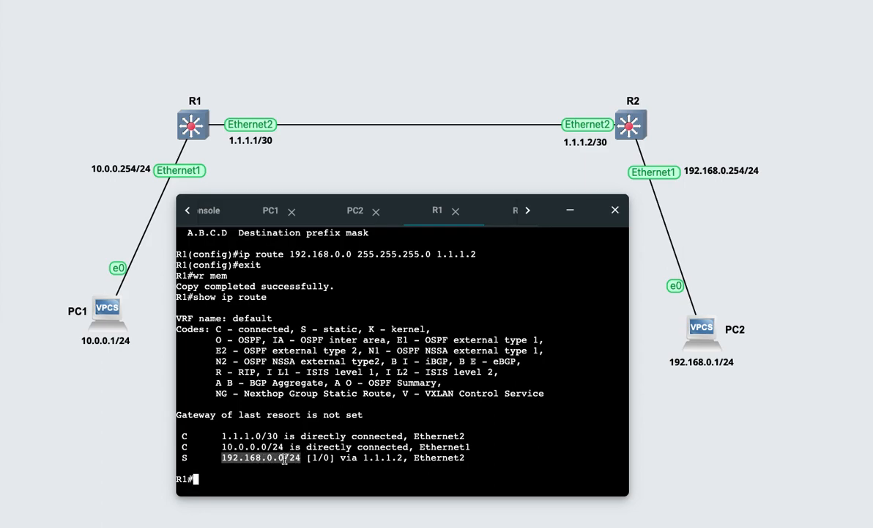
pyautogui.moveTo(364, 458); pyautogui.dragTo(409, 458)
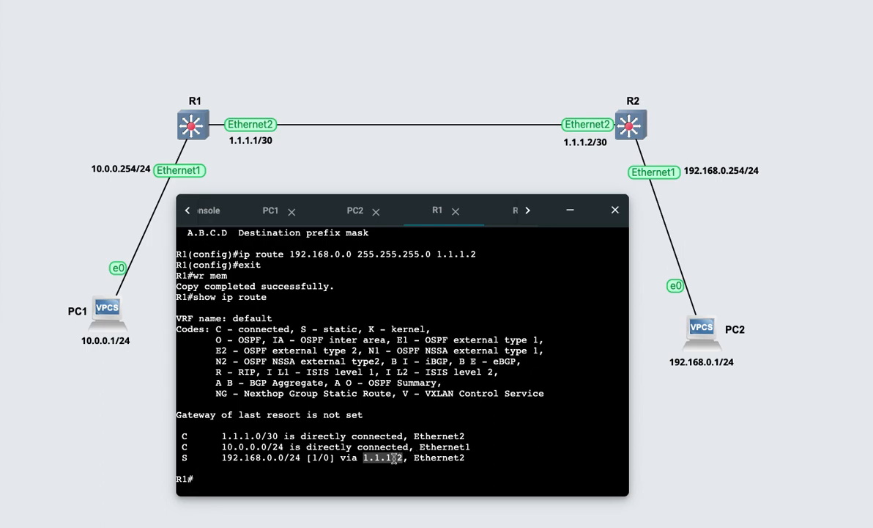
pyautogui.moveTo(415, 458); pyautogui.dragTo(463, 458)
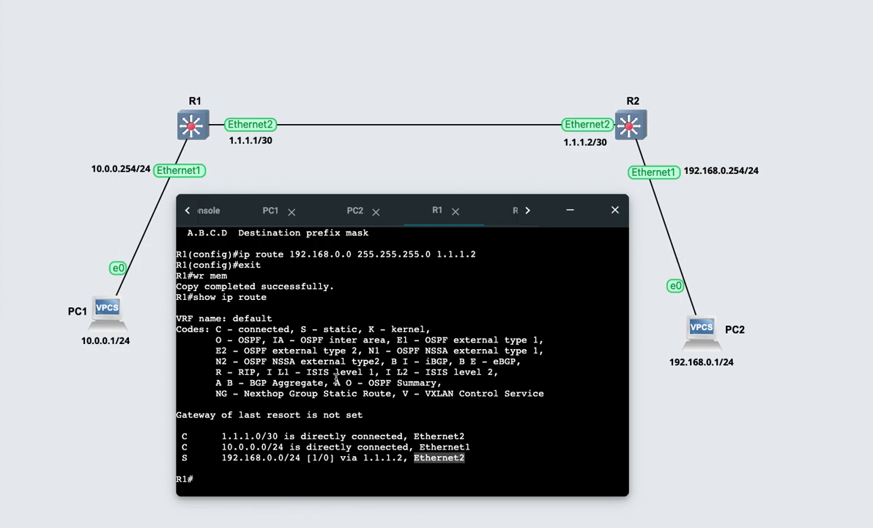
# - Review the destination, mask and next hop in R1's ip route command alongside the connected routes in its routing table
pyautogui.moveTo(243, 254); pyautogui.dragTo(402, 255)
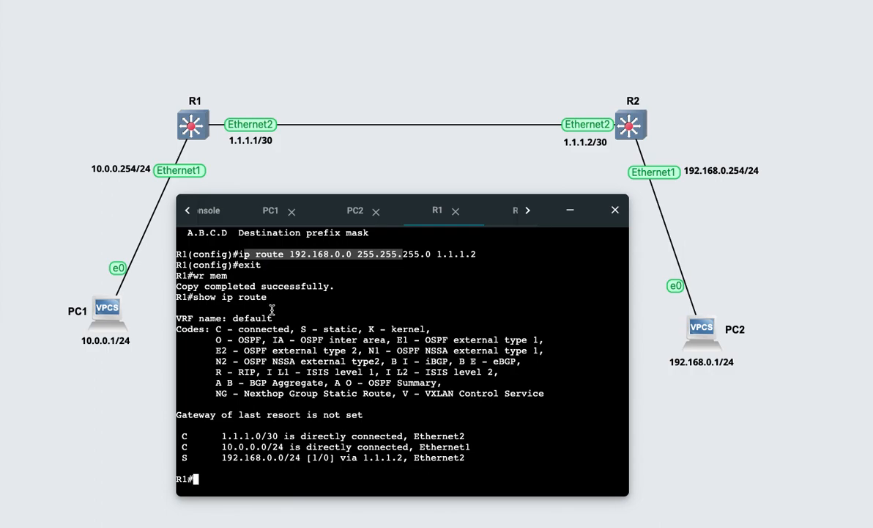
pyautogui.click(294, 254)
pyautogui.moveTo(294, 253); pyautogui.dragTo(476, 253)
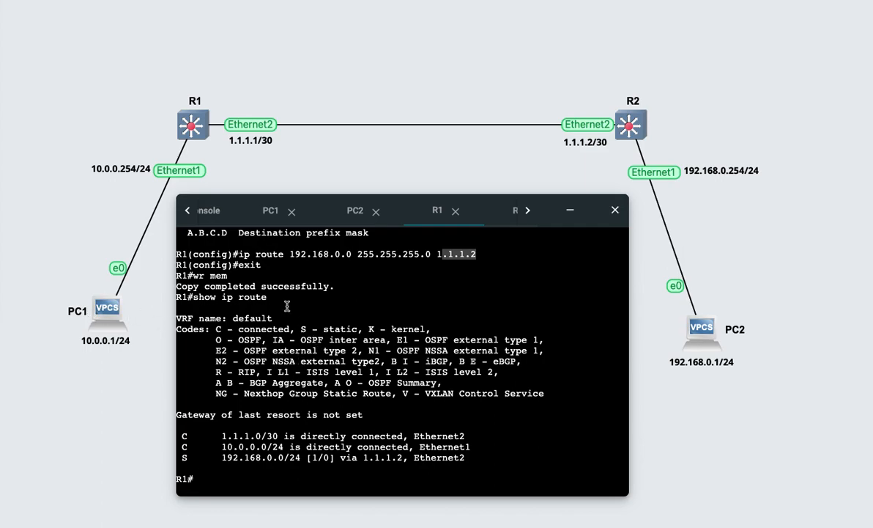
pyautogui.moveTo(251, 445); pyautogui.dragTo(288, 445)
pyautogui.click(322, 447)
pyautogui.click(329, 432)
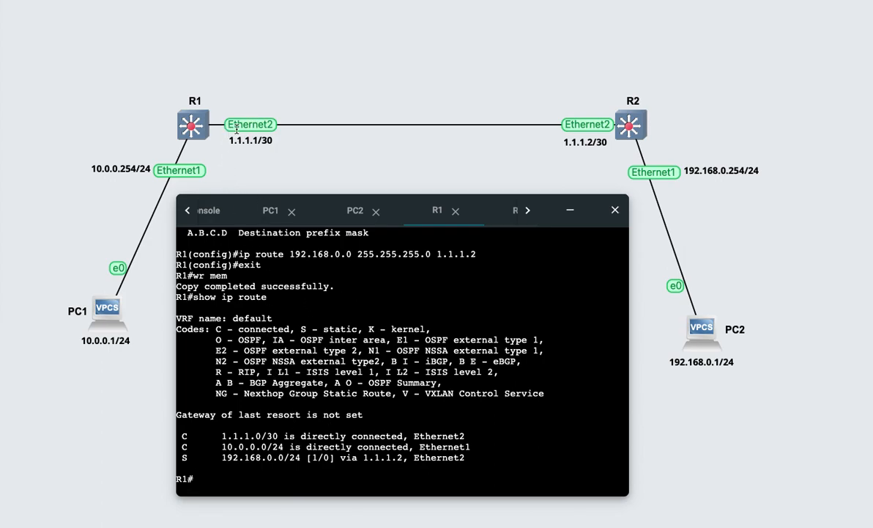
# - Ping PC2's address 192.168.0.1 from PC1's console and examine the result of each ICMP sequence
pyautogui.click(253, 210)
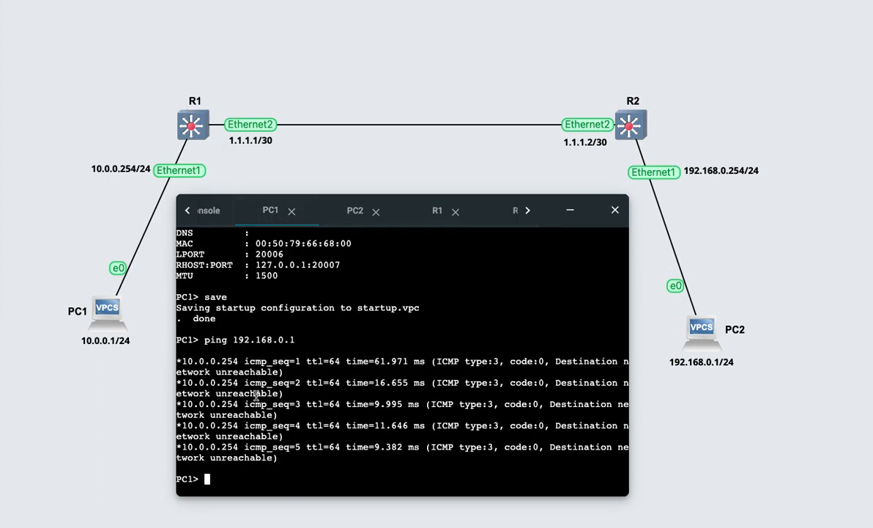
pyautogui.press('Up')
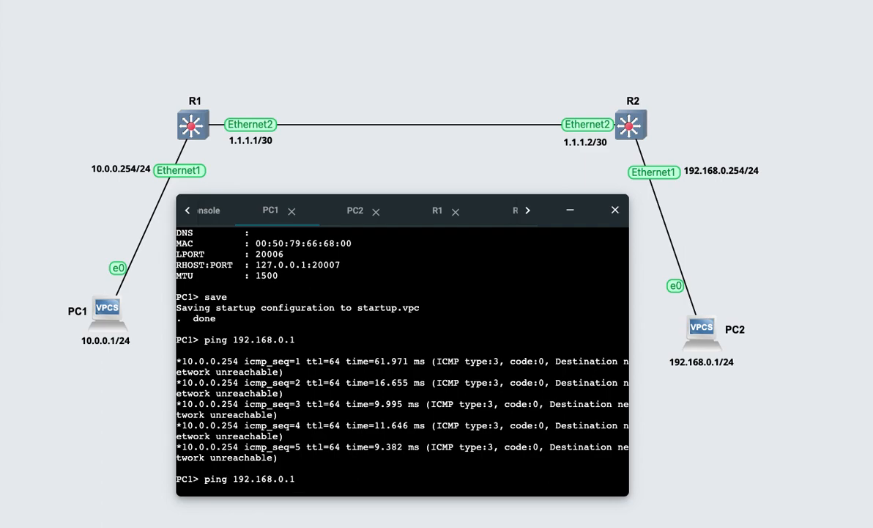
pyautogui.press('Return')
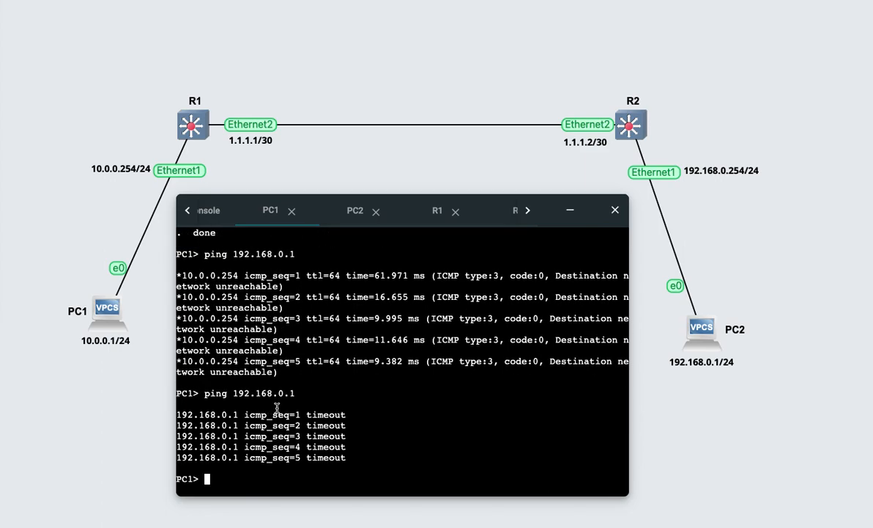
pyautogui.moveTo(296, 397); pyautogui.dragTo(251, 396)
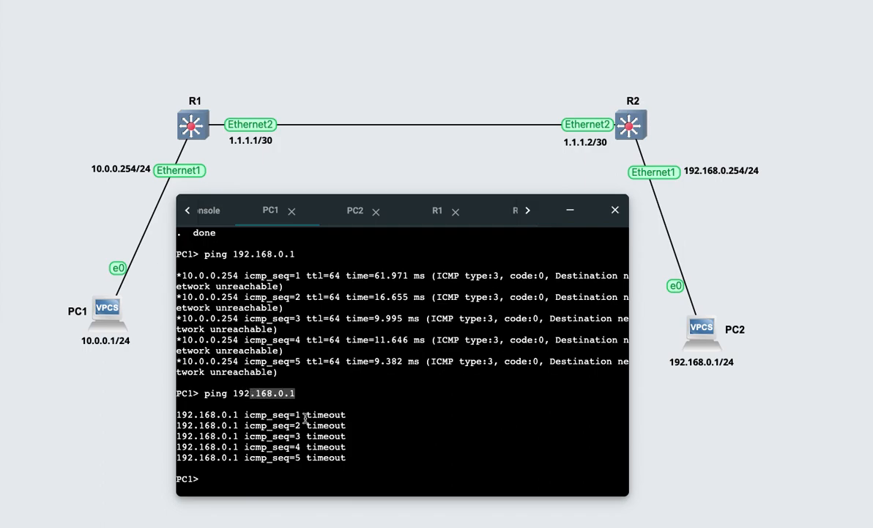
pyautogui.moveTo(312, 416); pyautogui.dragTo(361, 415)
pyautogui.moveTo(261, 425); pyautogui.dragTo(290, 425)
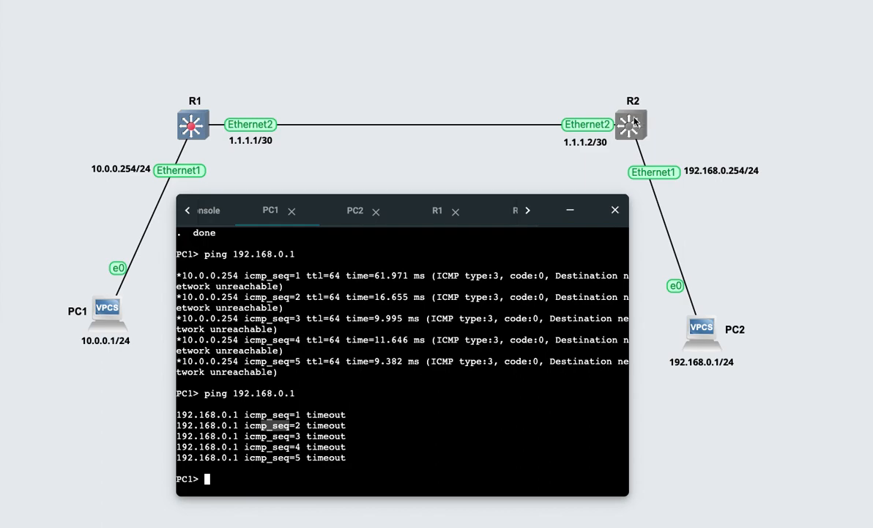
# - Switch to R2's console and review the route codes and connected networks in its routing table
pyautogui.click(511, 212)
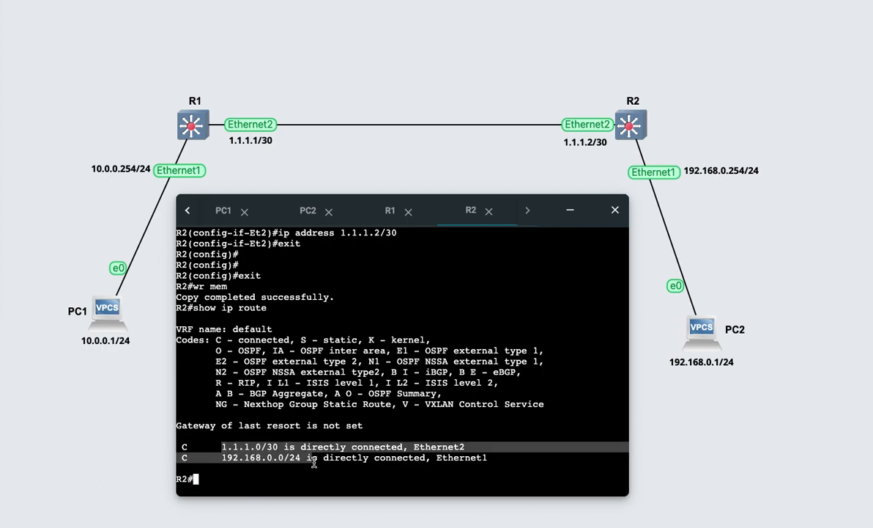
pyautogui.moveTo(215, 448); pyautogui.dragTo(267, 459)
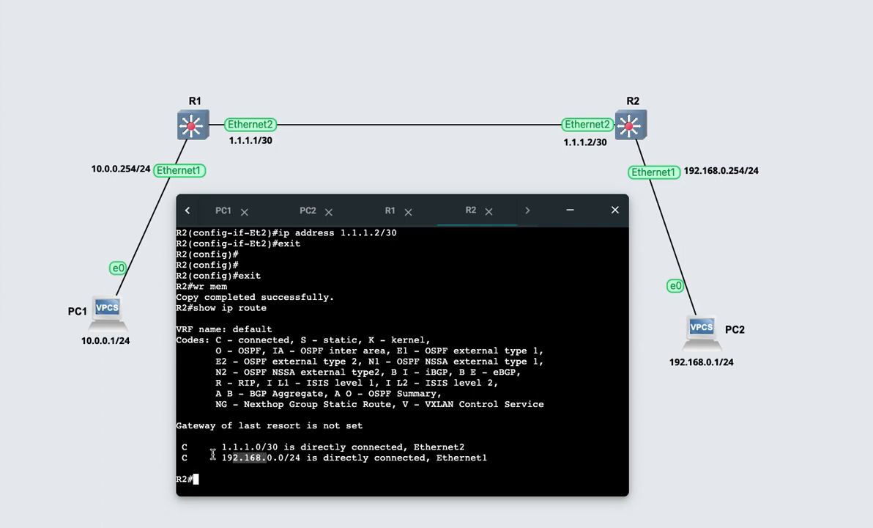
pyautogui.moveTo(183, 448); pyautogui.dragTo(189, 449)
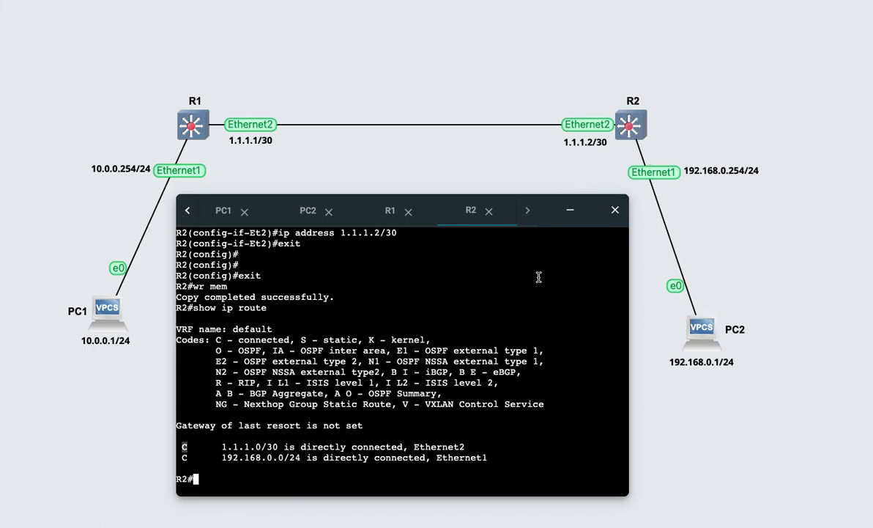
pyautogui.moveTo(220, 446); pyautogui.dragTo(288, 457)
pyautogui.click(316, 371)
# - In R2's global configuration, add a static route to 10.0.0.0 255.255.255.0 with next hop 1.1.1.1, and exit configuration mode
pyautogui.write('conf t')
pyautogui.press('Return')
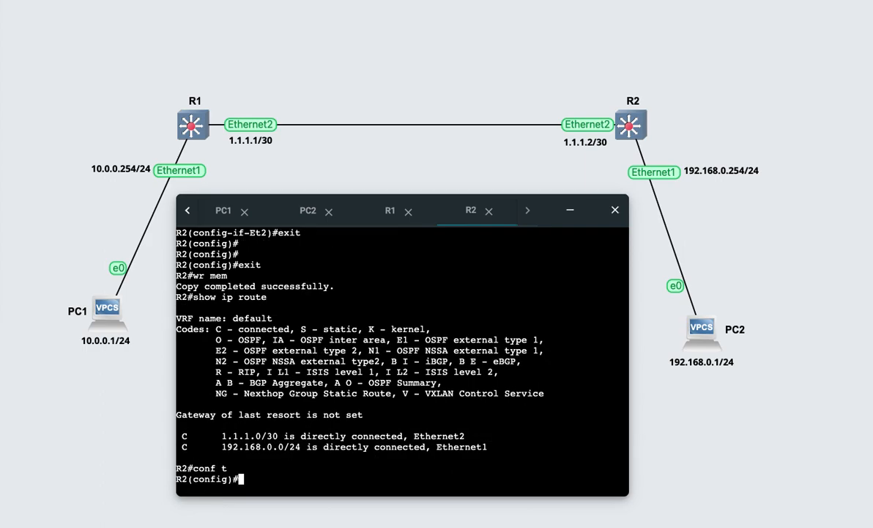
pyautogui.write('ip route 10.')
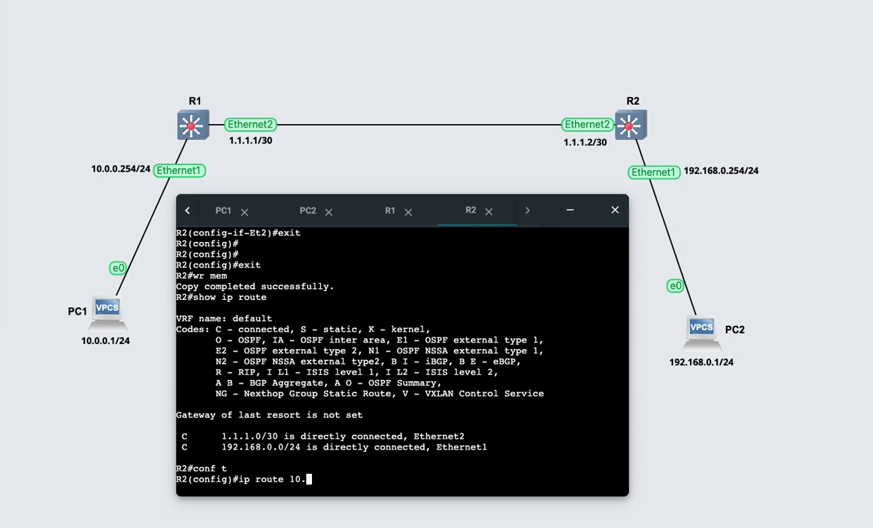
pyautogui.write('0.0.0 255.255.255.0')
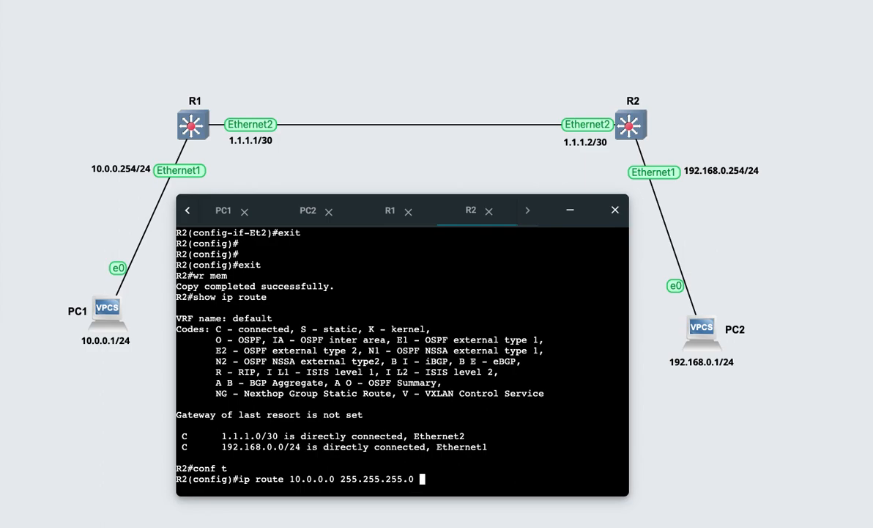
pyautogui.write('1.1.')
pyautogui.write('1.2')
pyautogui.press('BackSpace')
pyautogui.press('BackSpace')
pyautogui.write('1')
pyautogui.press('Return')
pyautogui.write('exit')
pyautogui.press('Return')
# - Display R2's routing table with show ip route and examine the static route's destination network, next hop and exit interface
pyautogui.write('show ')
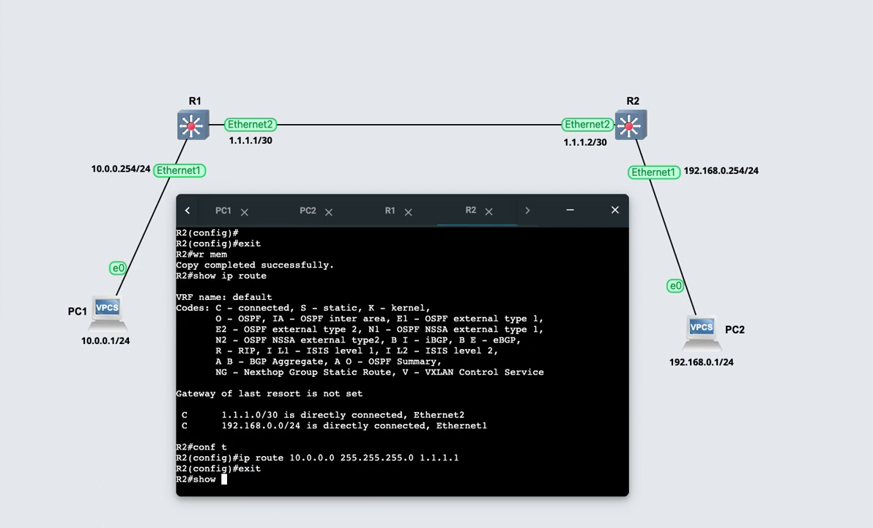
pyautogui.write('ip route')
pyautogui.press('Return')
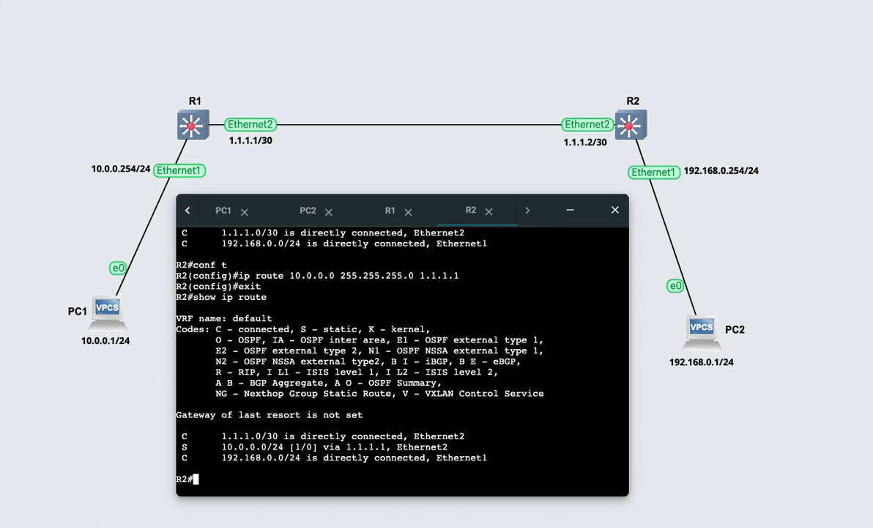
pyautogui.moveTo(221, 436); pyautogui.dragTo(290, 460)
pyautogui.moveTo(194, 448); pyautogui.dragTo(284, 448)
pyautogui.click(223, 451)
pyautogui.moveTo(223, 450); pyautogui.dragTo(291, 447)
pyautogui.moveTo(345, 448); pyautogui.dragTo(386, 449)
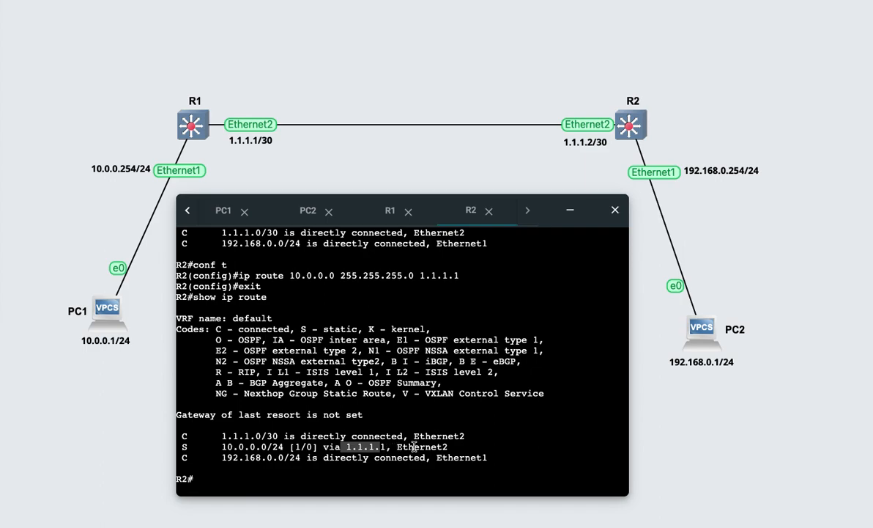
pyautogui.click(414, 445)
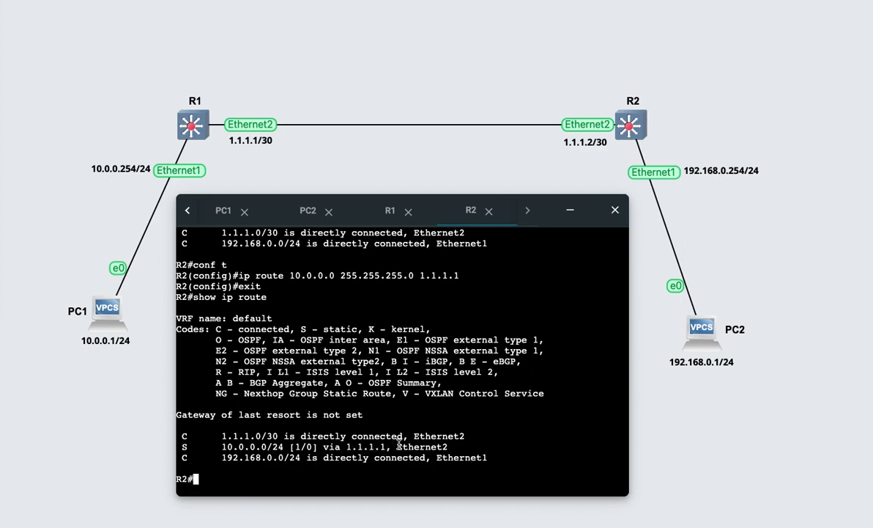
# - Save R2's configuration with wr mem
pyautogui.write('wr mem')
pyautogui.press('Return')
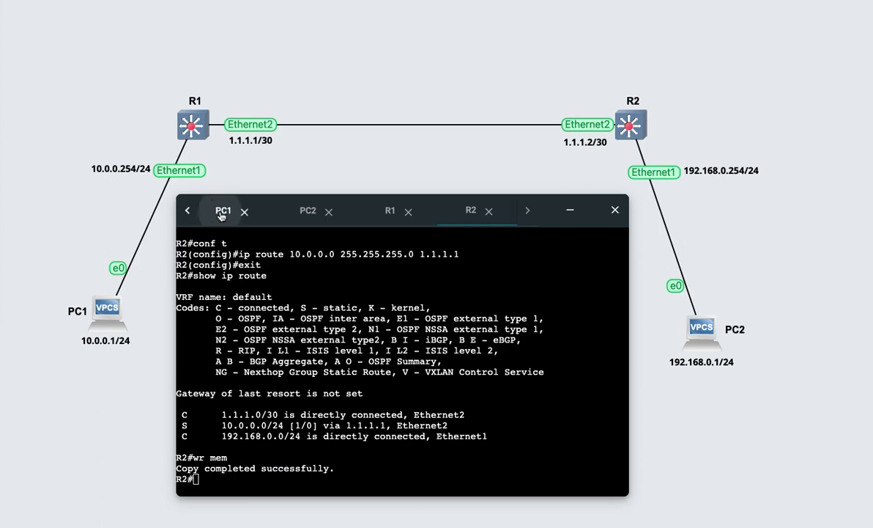
# - Repeat the ping to 192.168.0.1 from PC1 and examine the sequence numbers, TTL and response times
pyautogui.click(223, 211)
pyautogui.press('Up')
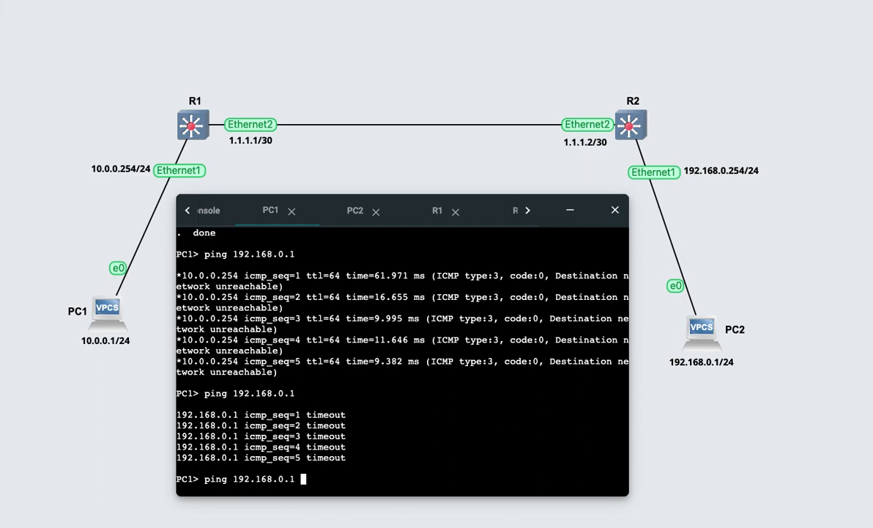
pyautogui.press('Return')
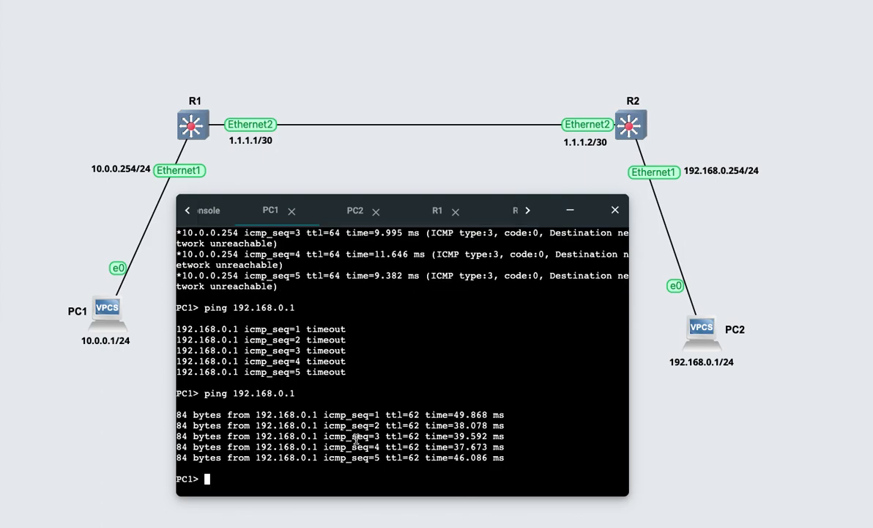
pyautogui.moveTo(346, 414); pyautogui.dragTo(432, 447)
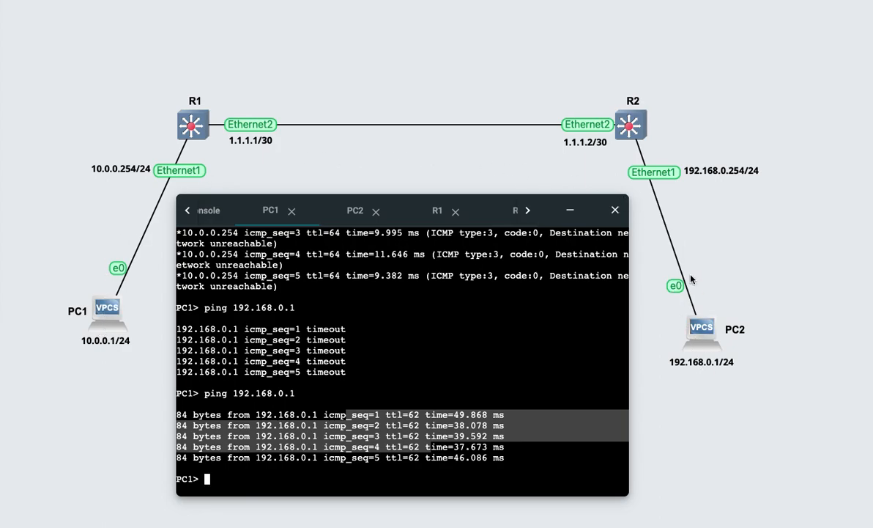
pyautogui.click(399, 436)
pyautogui.moveTo(437, 415); pyautogui.dragTo(491, 416)
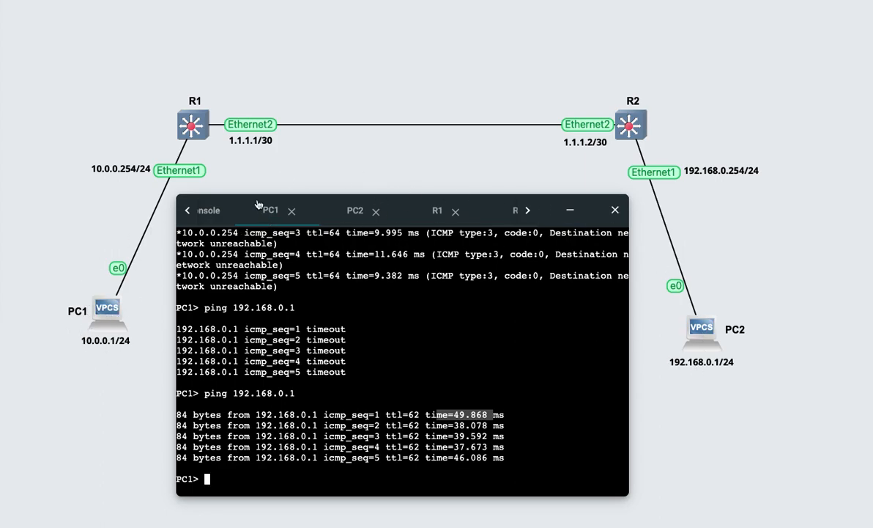
pyautogui.click(479, 439)
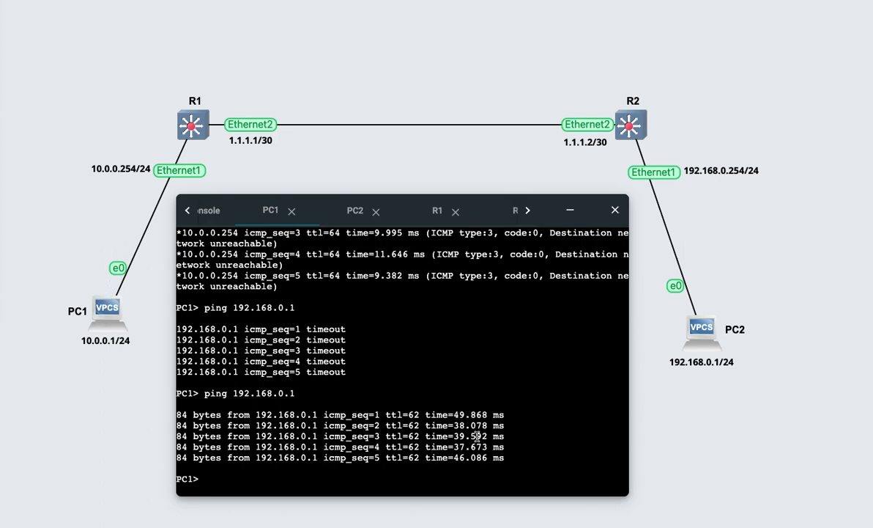
pyautogui.moveTo(454, 415); pyautogui.dragTo(494, 415)
pyautogui.click(430, 430)
# - Ping 192.168.0.2, an unassigned address in PC2's subnet, from PC1
pyautogui.press('Return')
pyautogui.press('Return')
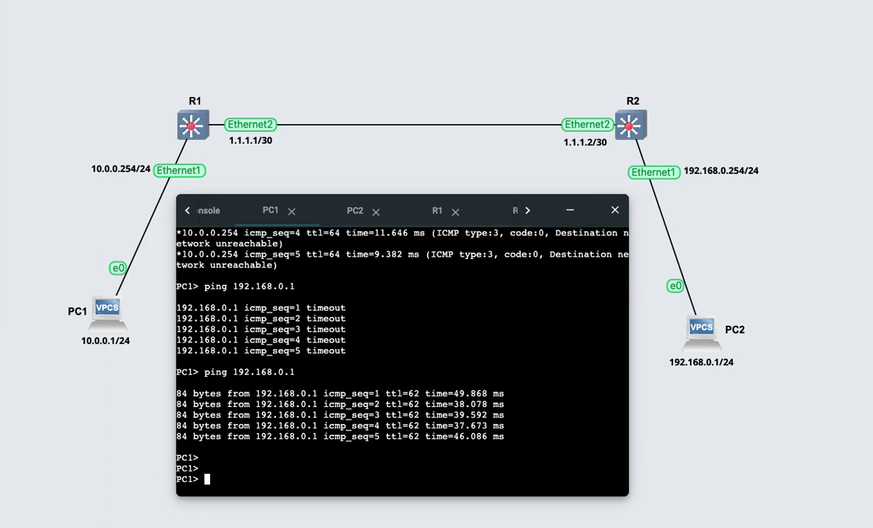
pyautogui.write('ping 192.192.')
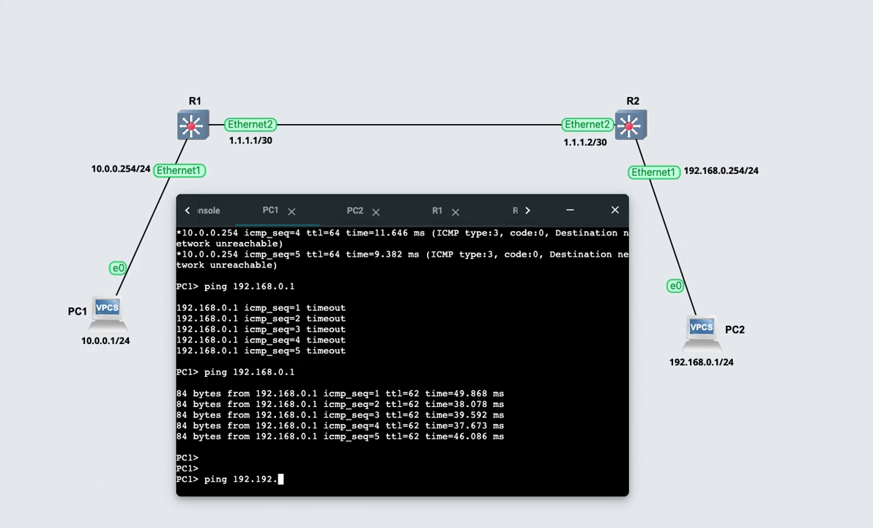
pyautogui.press('BackSpace')
pyautogui.press('BackSpace')
pyautogui.press('BackSpace')
pyautogui.write('68.1.')
pyautogui.press('BackSpace')
pyautogui.press('BackSpace')
pyautogui.write('0.2')
pyautogui.press('Return')
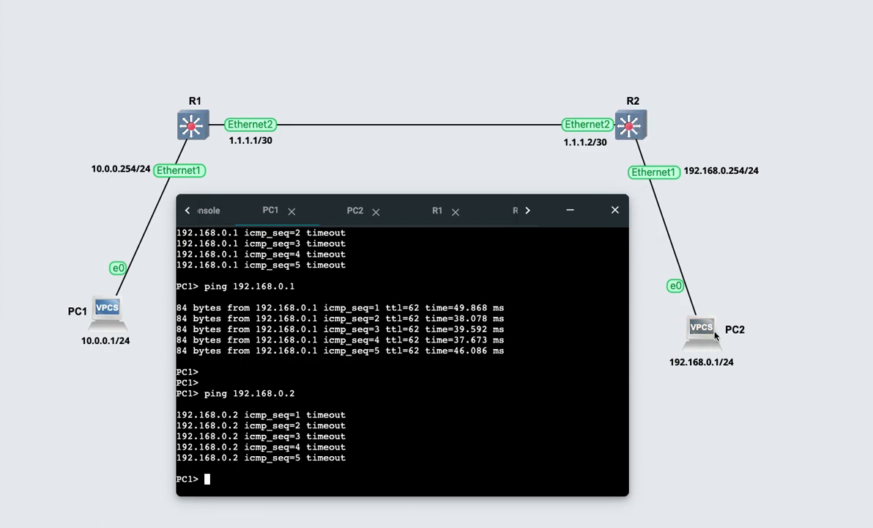
# - Ping 8.8.8.8 from PC1 and examine the ICMP replies from its gateway
pyautogui.press('Up')
pyautogui.press('BackSpace')
pyautogui.press('BackSpace')
pyautogui.press('BackSpace')
pyautogui.press('BackSpace')
pyautogui.press('BackSpace')
pyautogui.press('BackSpace')
pyautogui.press('BackSpace')
pyautogui.press('BackSpace')
pyautogui.press('BackSpace')
pyautogui.press('BackSpace')
pyautogui.press('BackSpace')
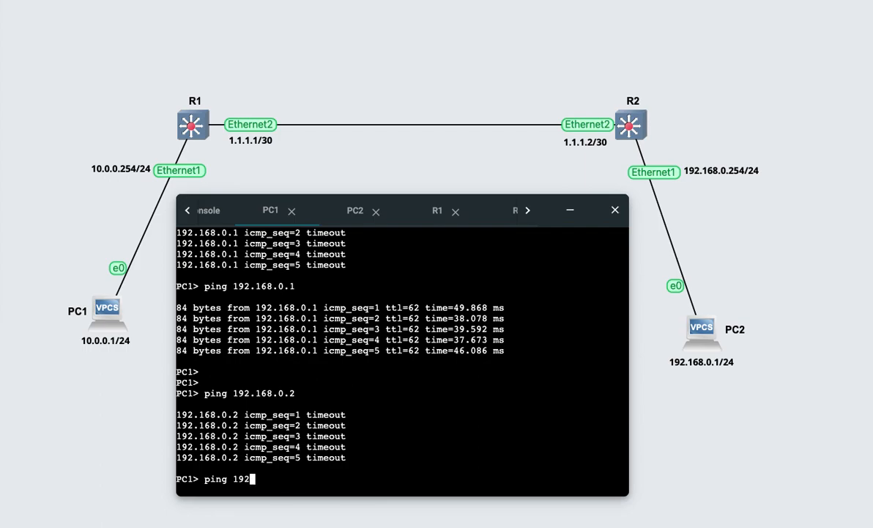
pyautogui.write('8.8.8.8')
pyautogui.press('Return')
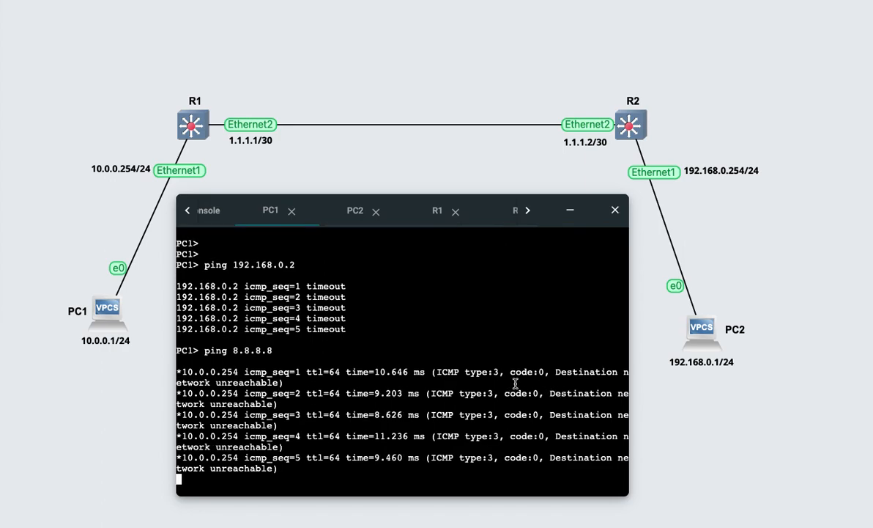
pyautogui.moveTo(574, 374); pyautogui.dragTo(344, 364)
pyautogui.click(264, 392)
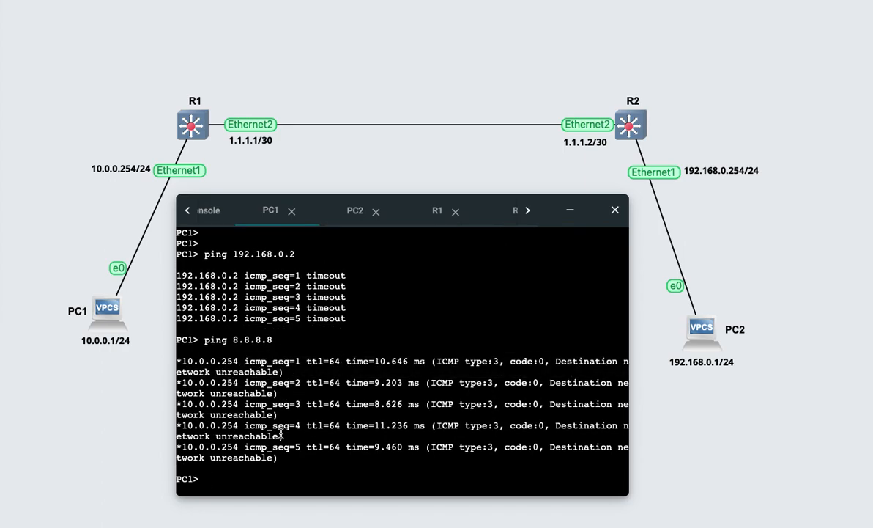